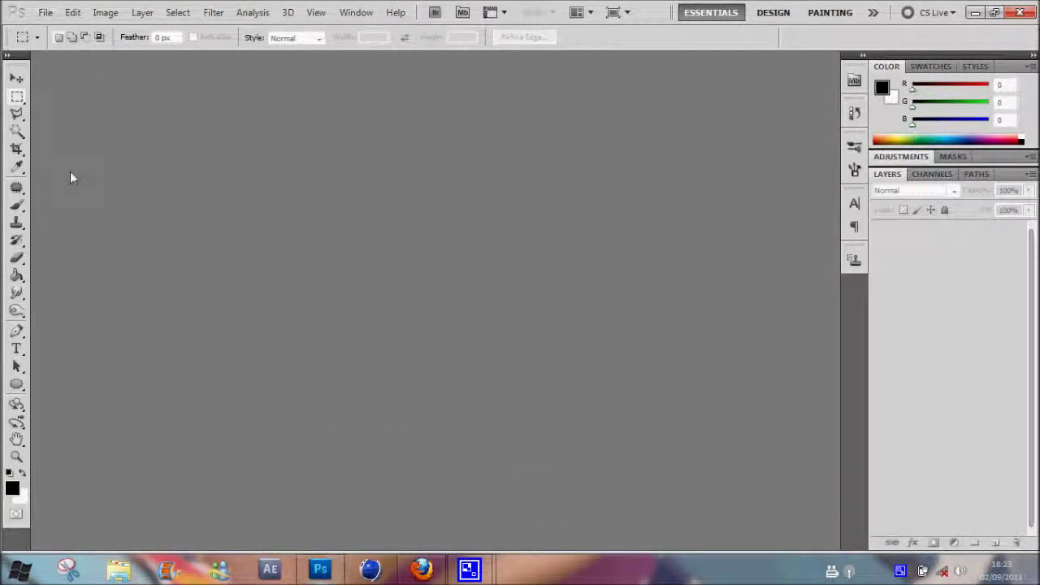
# - Open the cee-lo-lady-killer-album-cover image from the random folder
pyautogui.click(46, 13)
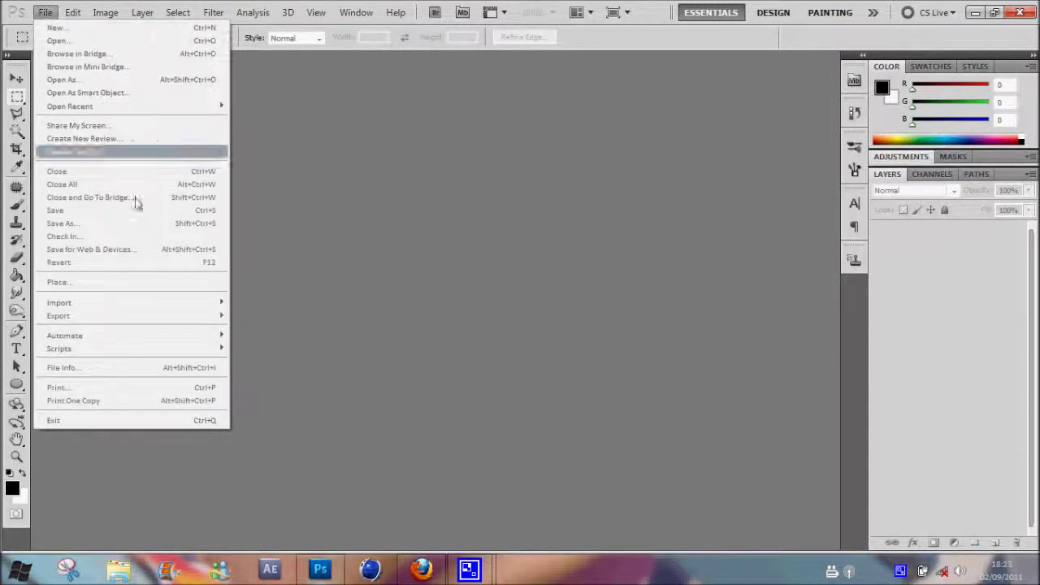
pyautogui.click(81, 40)
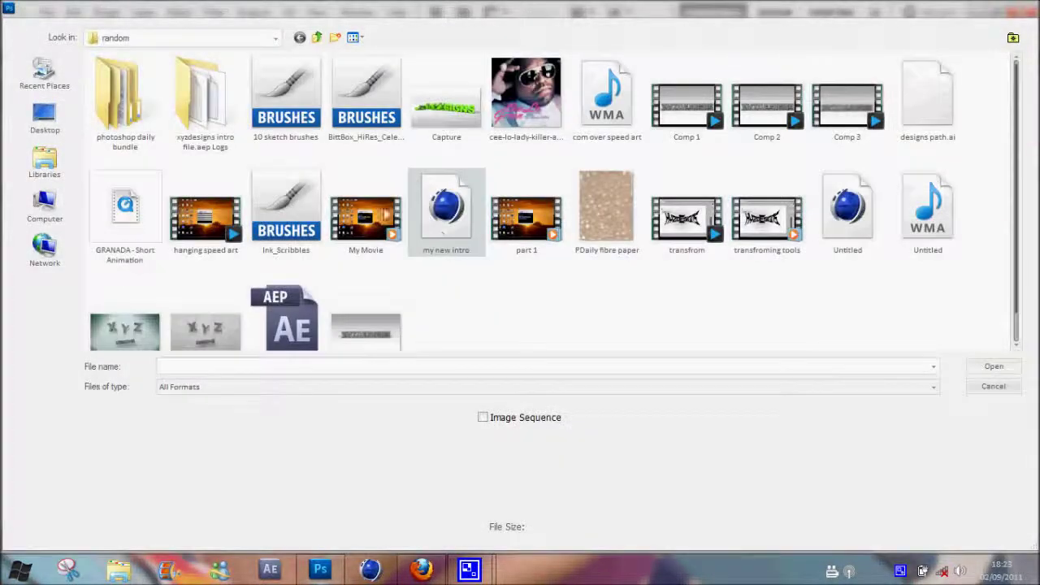
pyautogui.click(526, 93)
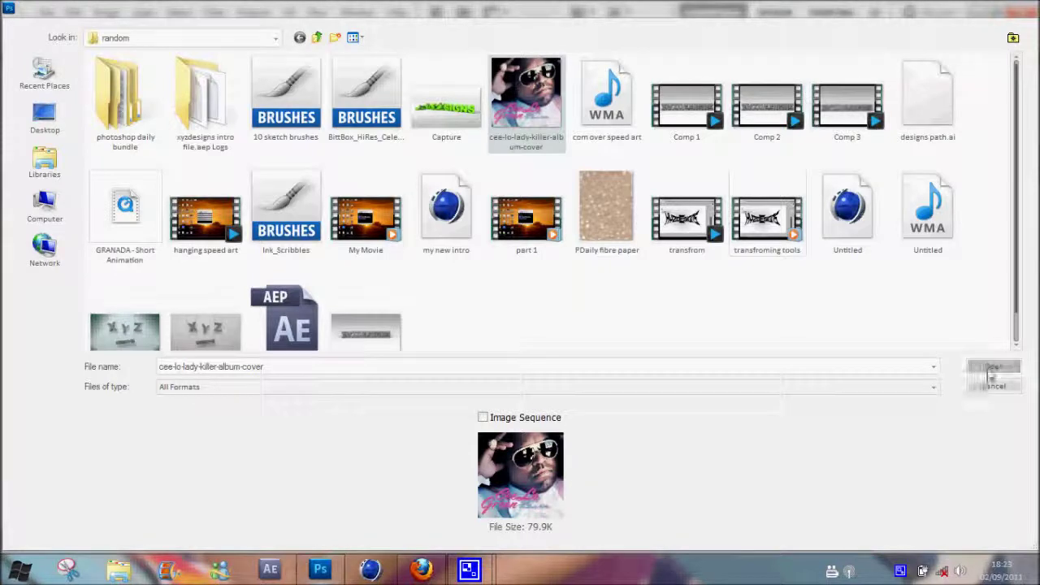
pyautogui.click(992, 367)
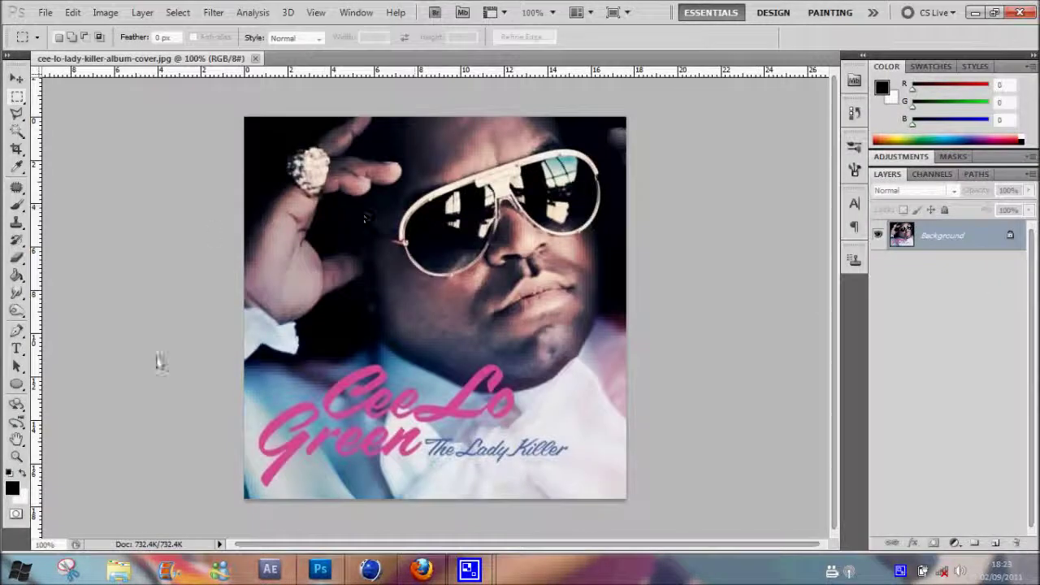
# - Convert the locked Background into a regular editable layer with default settings and activate the Pen tool for tracing the sunglasses
pyautogui.click(16, 456)
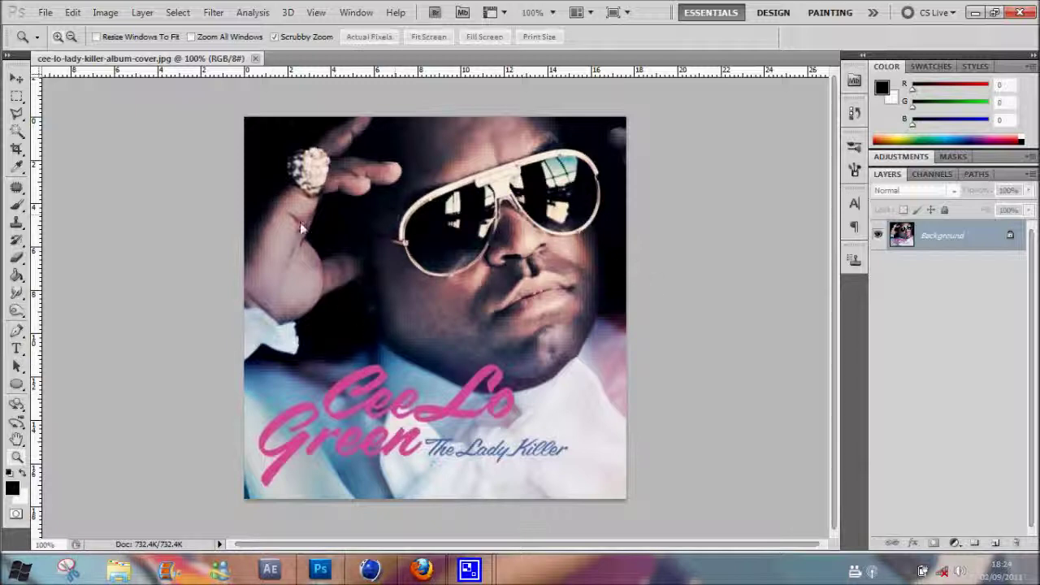
pyautogui.moveTo(470, 275)
pyautogui.mouseDown()
pyautogui.moveTo(482, 270)
pyautogui.moveTo(459, 276)
pyautogui.mouseUp()
pyautogui.scroll(1, 697, 183)
pyautogui.moveTo(556, 250); pyautogui.dragTo(594, 245)
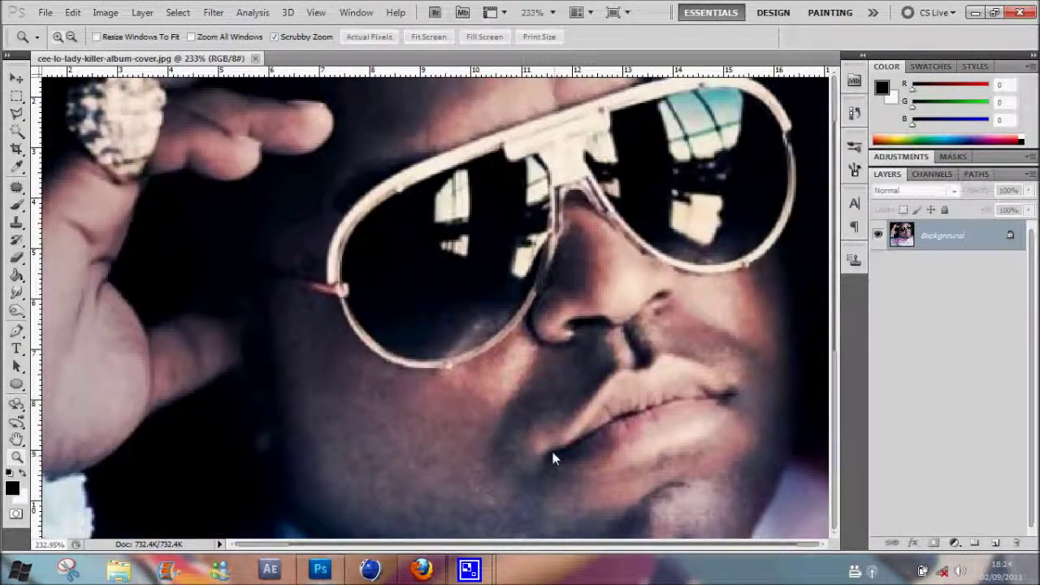
pyautogui.moveTo(543, 545); pyautogui.dragTo(564, 543)
pyautogui.scroll(2, 541, 363)
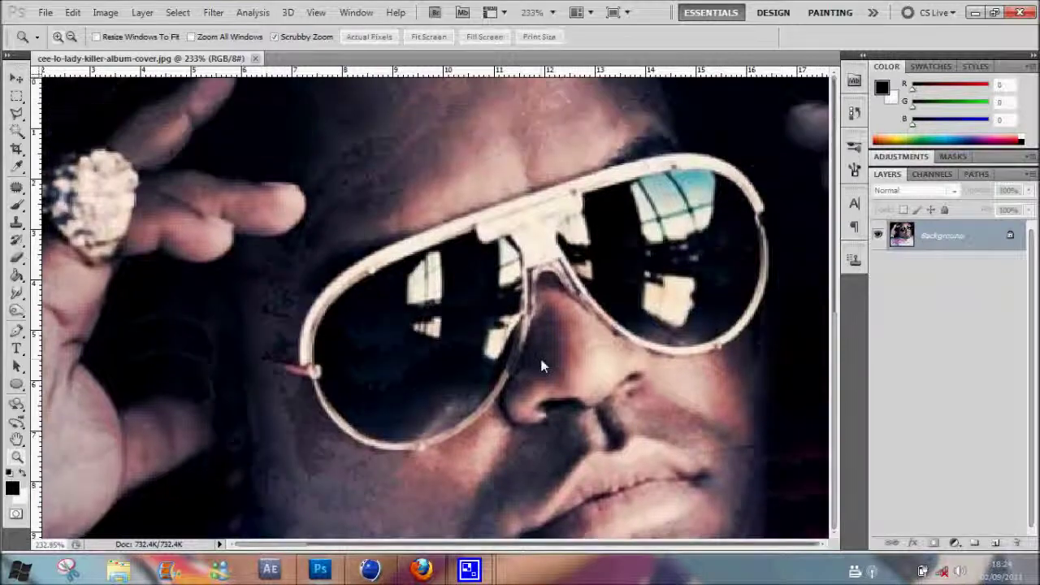
pyautogui.scroll(-1, 541, 365)
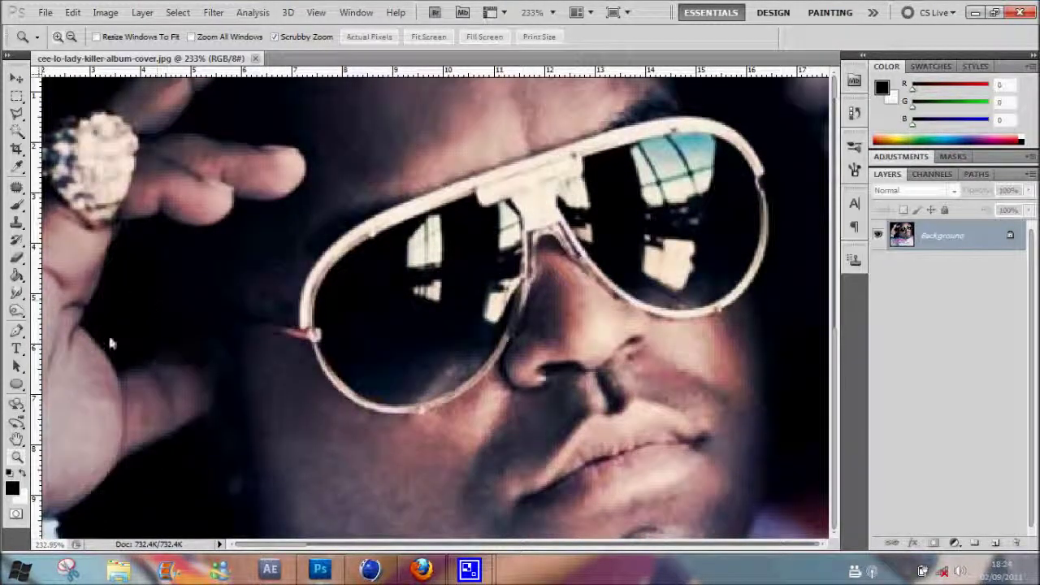
pyautogui.doubleClick(982, 235)
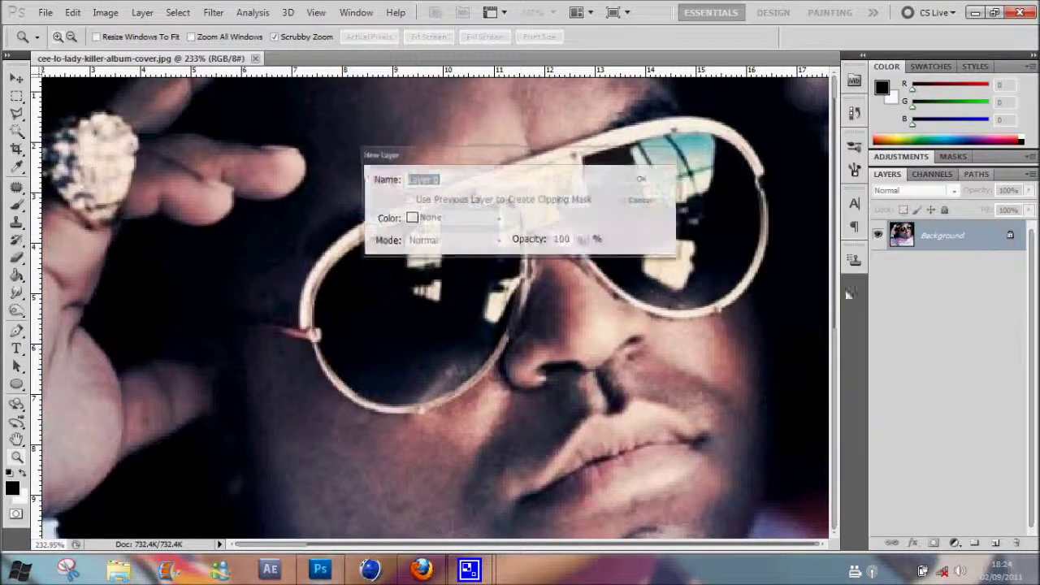
pyautogui.click(653, 179)
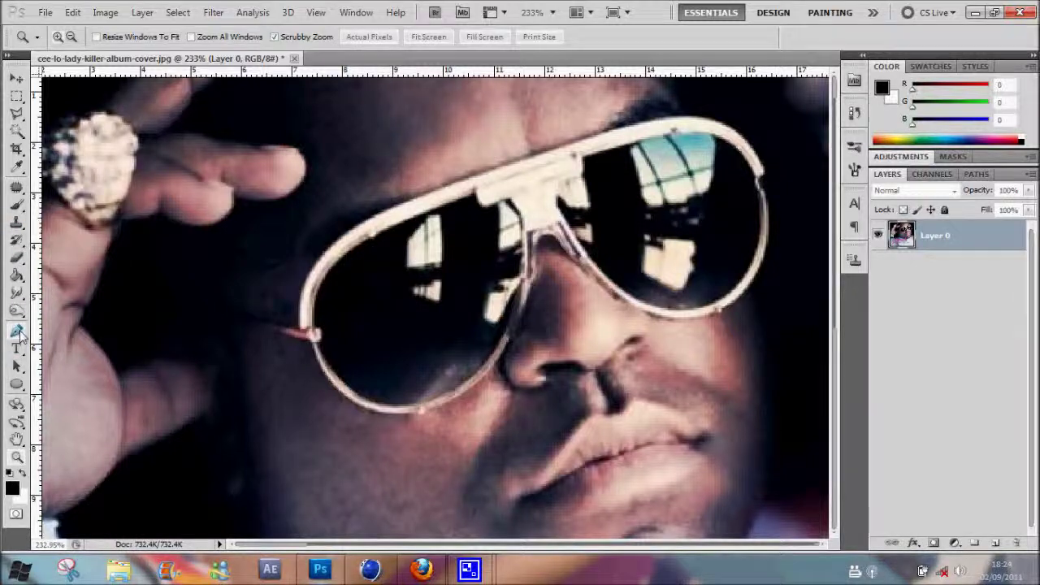
pyautogui.press('p')
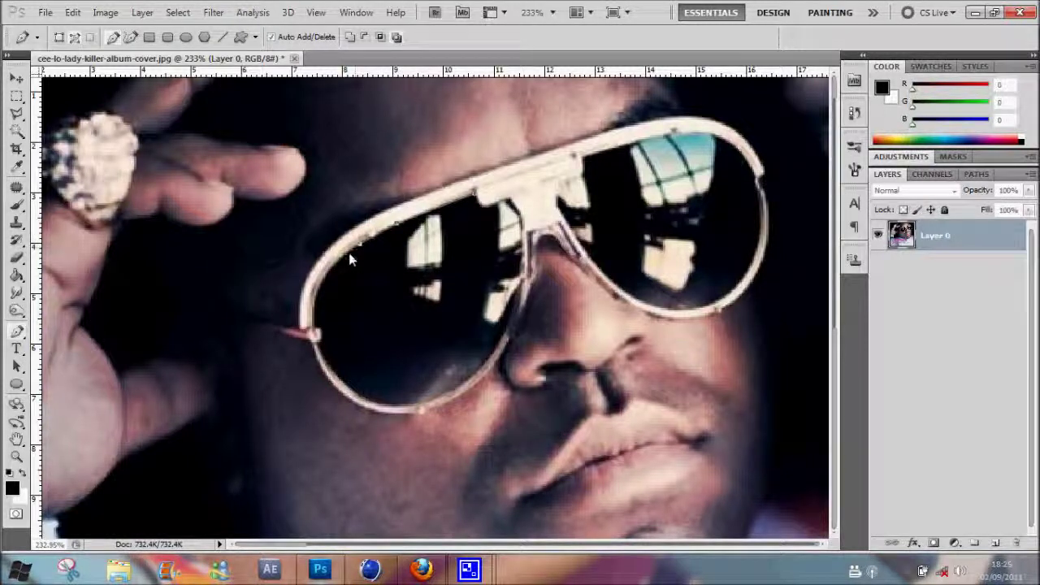
pyautogui.click(334, 268)
pyautogui.click(328, 281)
pyautogui.click(321, 295)
pyautogui.hotkey('ctrl', 'alt', 'z')
pyautogui.hotkey('ctrl', 'alt', 'z')
pyautogui.hotkey('ctrl', 'alt', 'z')
pyautogui.hotkey('ctrl', 'alt', 'z')
pyautogui.hotkey('ctrl', 'alt', 'z')
# - Extend the pen path to a smooth anchor at the left lens's outer hinge and adjust its direction handle to follow the rim
pyautogui.click(315, 333)
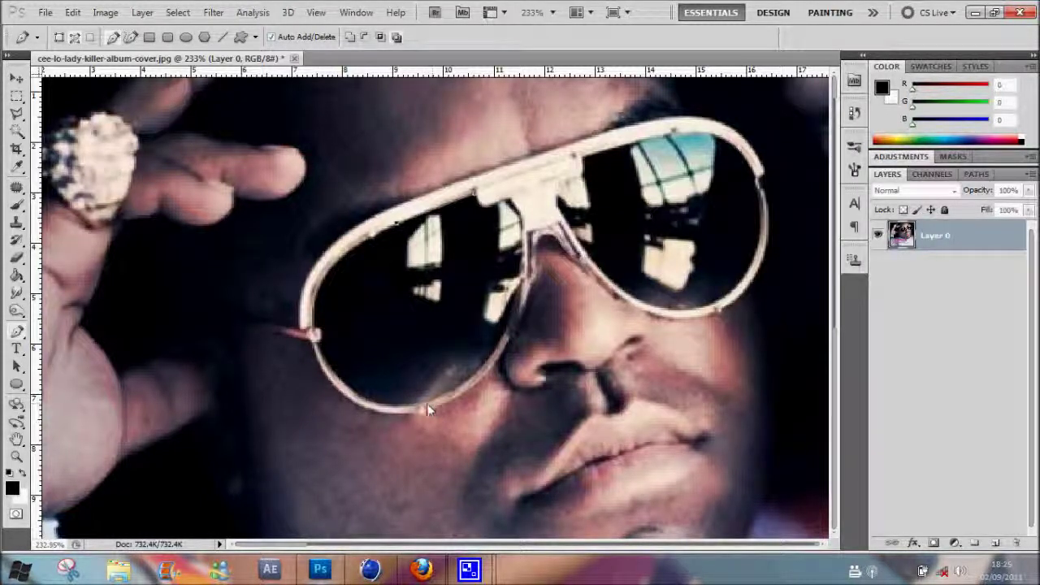
pyautogui.click(316, 333)
pyautogui.moveTo(315, 333); pyautogui.dragTo(340, 389)
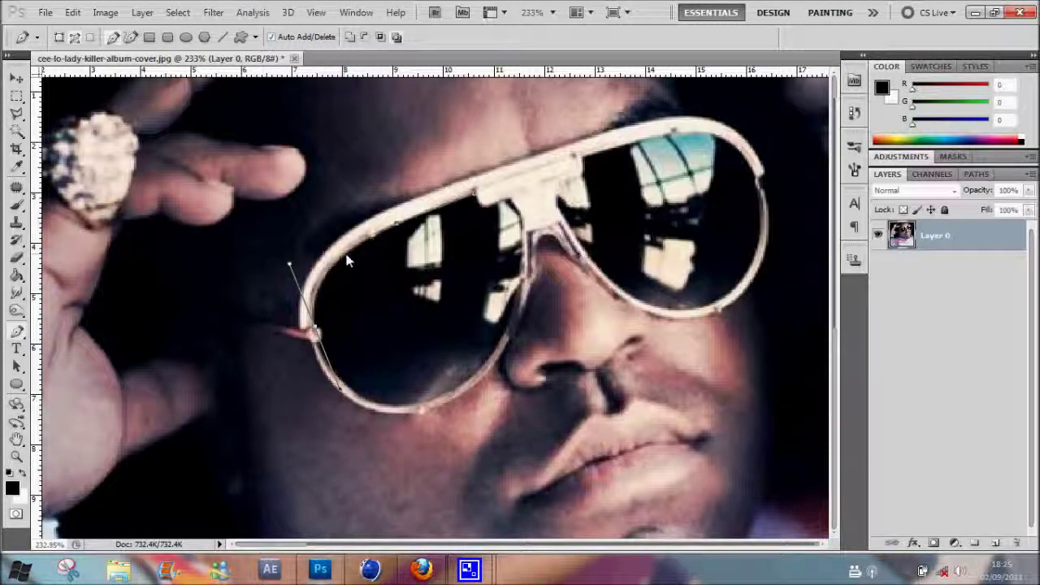
pyautogui.click(339, 389)
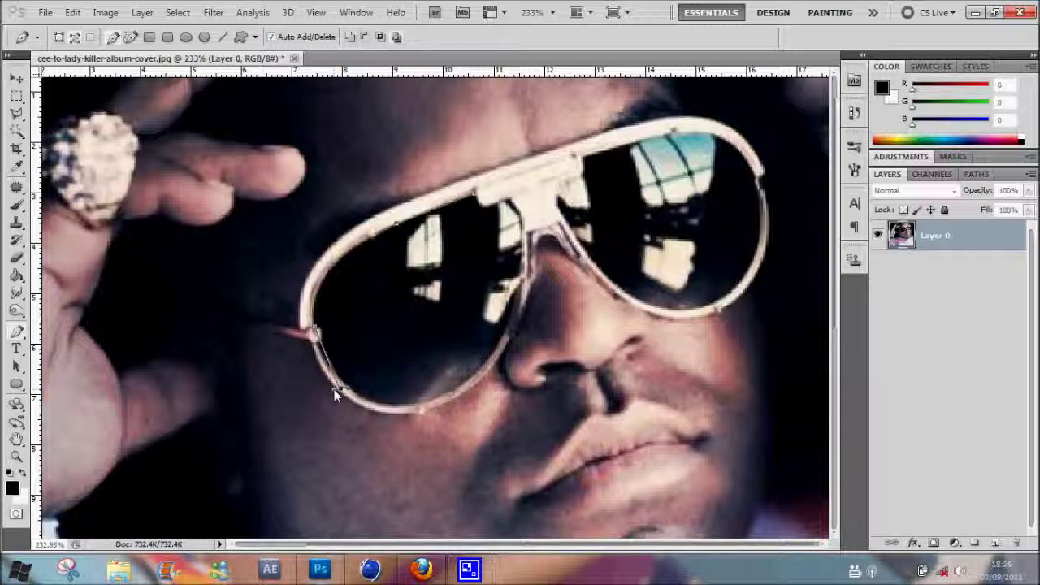
pyautogui.hotkey('ctrl', 'z')
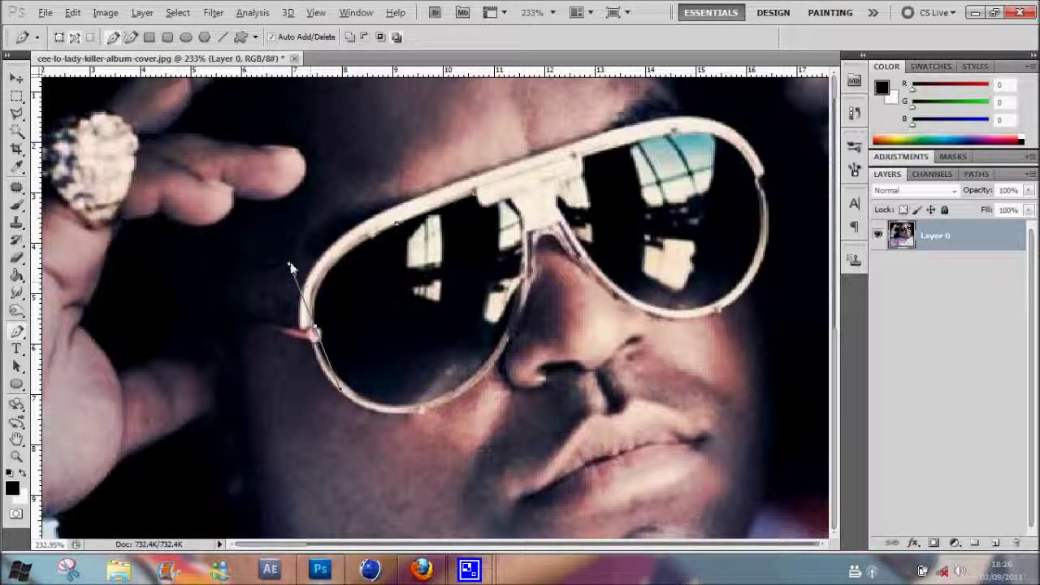
pyautogui.moveTo(289, 265)
pyautogui.mouseDown()
pyautogui.moveTo(302, 269)
pyautogui.moveTo(295, 283)
pyautogui.moveTo(302, 260)
pyautogui.mouseUp()
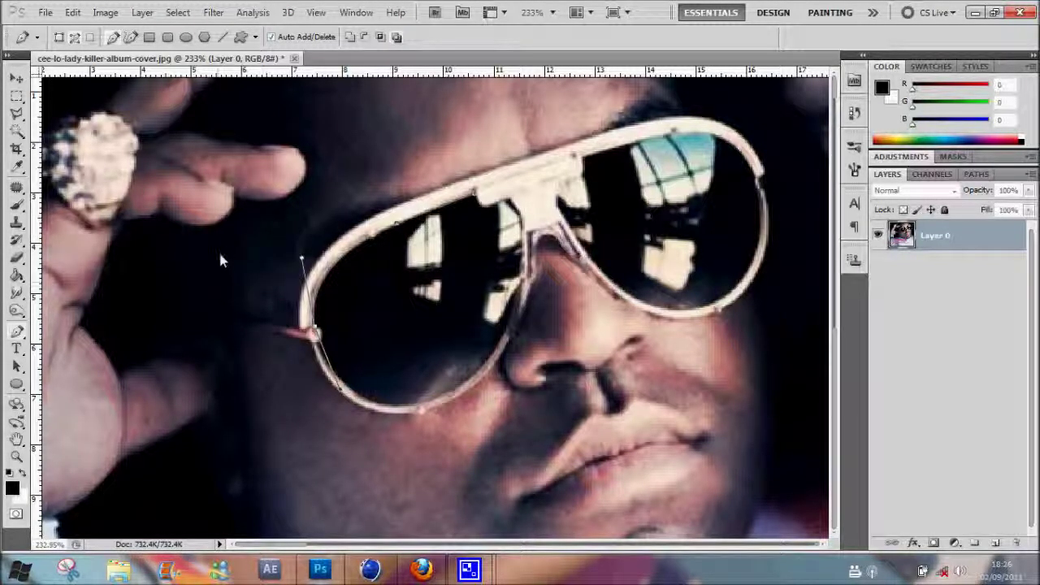
pyautogui.moveTo(301, 258); pyautogui.dragTo(289, 104)
pyautogui.hotkey('ctrl', 'z')
pyautogui.moveTo(334, 474); pyautogui.dragTo(374, 474)
pyautogui.moveTo(375, 337); pyautogui.dragTo(376, 338)
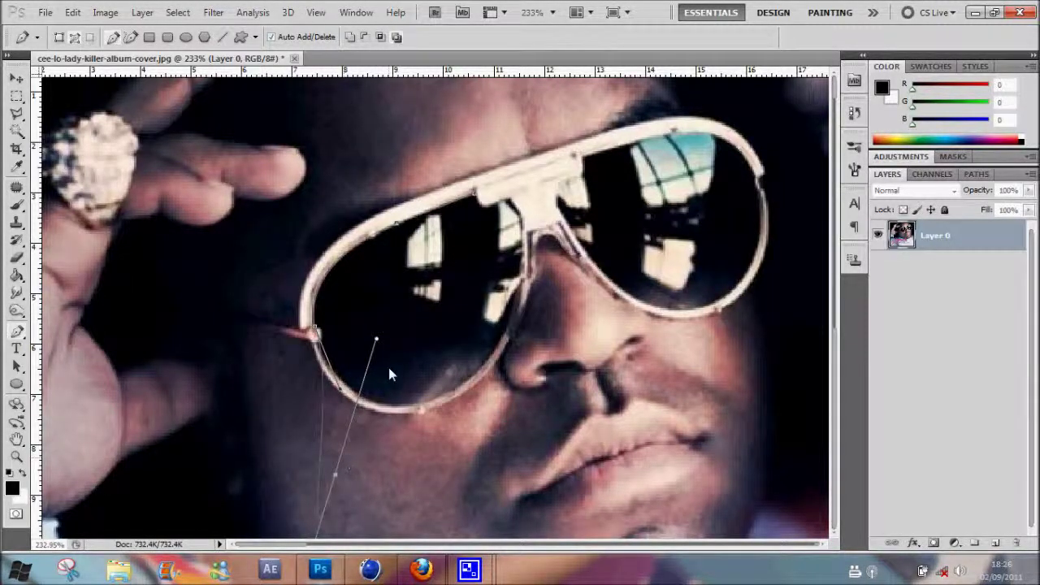
pyautogui.scroll(-5, 388, 366)
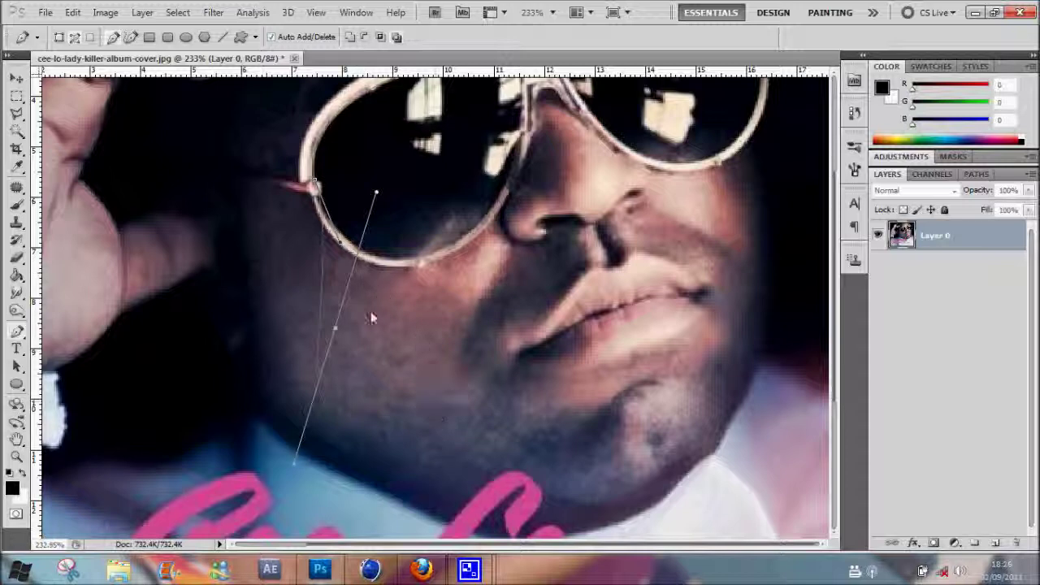
pyautogui.moveTo(384, 389); pyautogui.dragTo(376, 441)
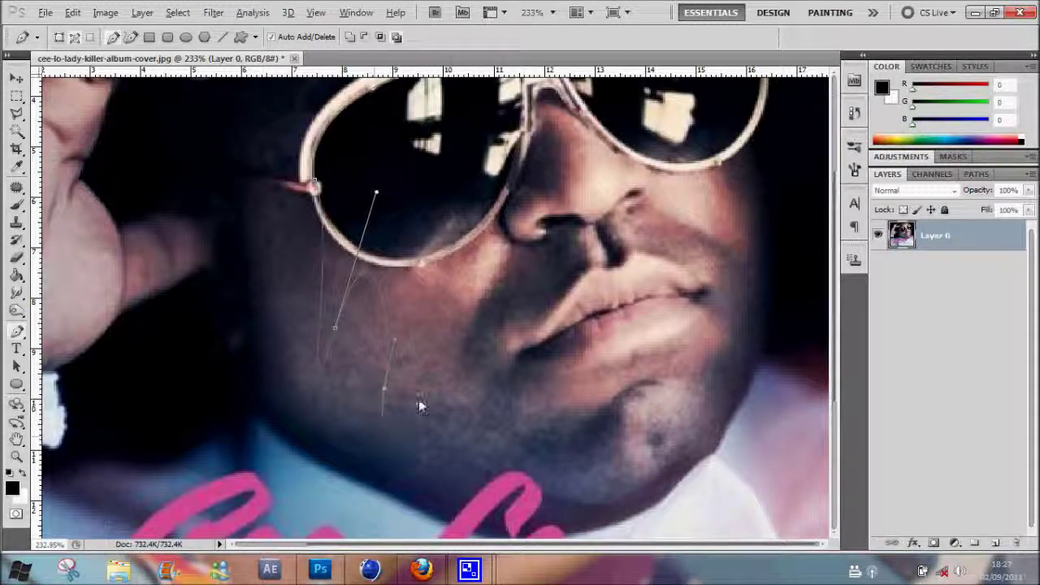
pyautogui.moveTo(485, 403); pyautogui.dragTo(486, 325)
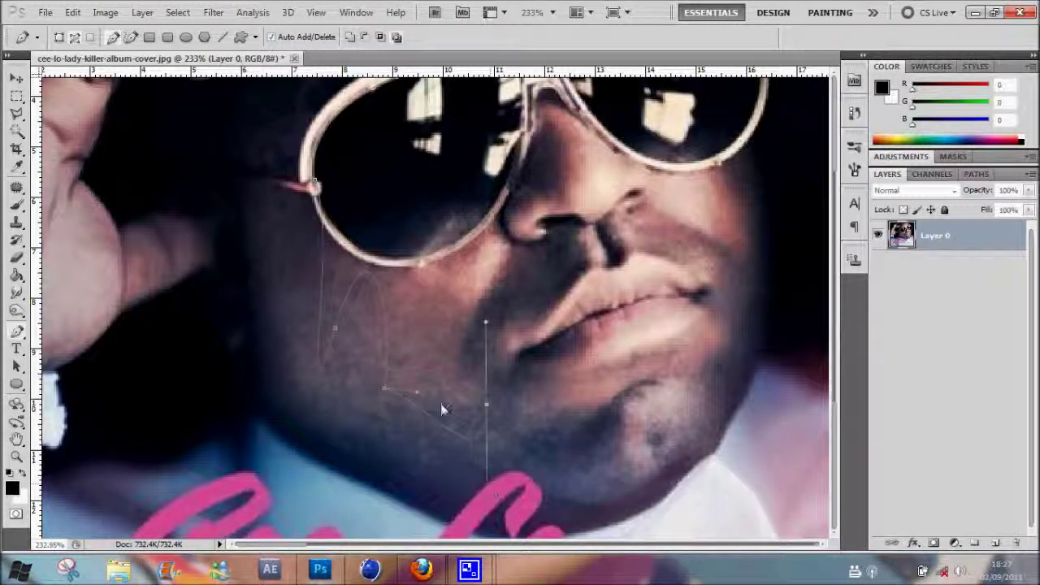
pyautogui.hotkey('ctrl', 'z')
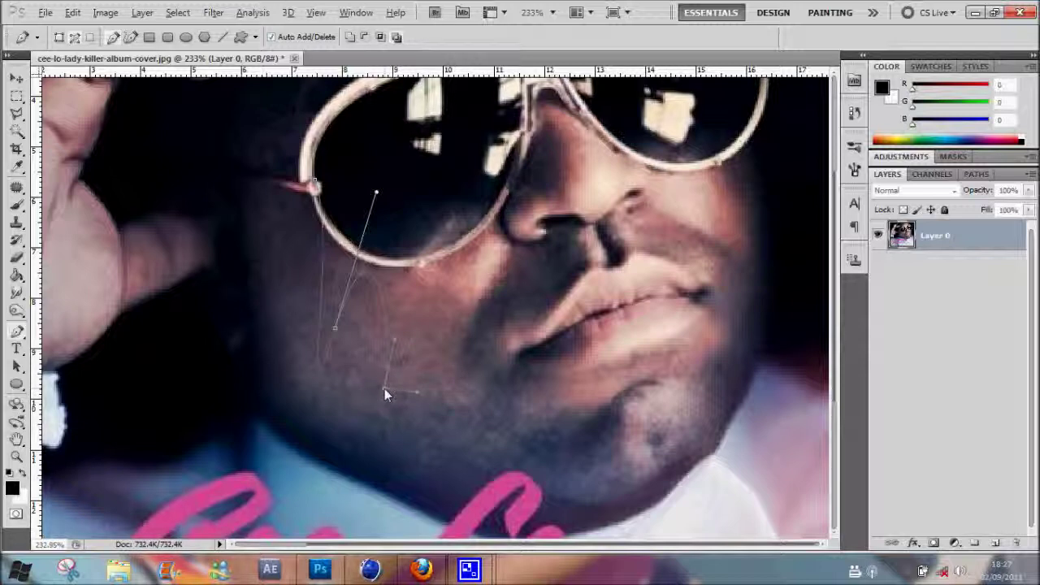
pyautogui.keyDown('alt'); pyautogui.click(385, 389); pyautogui.keyUp('alt')
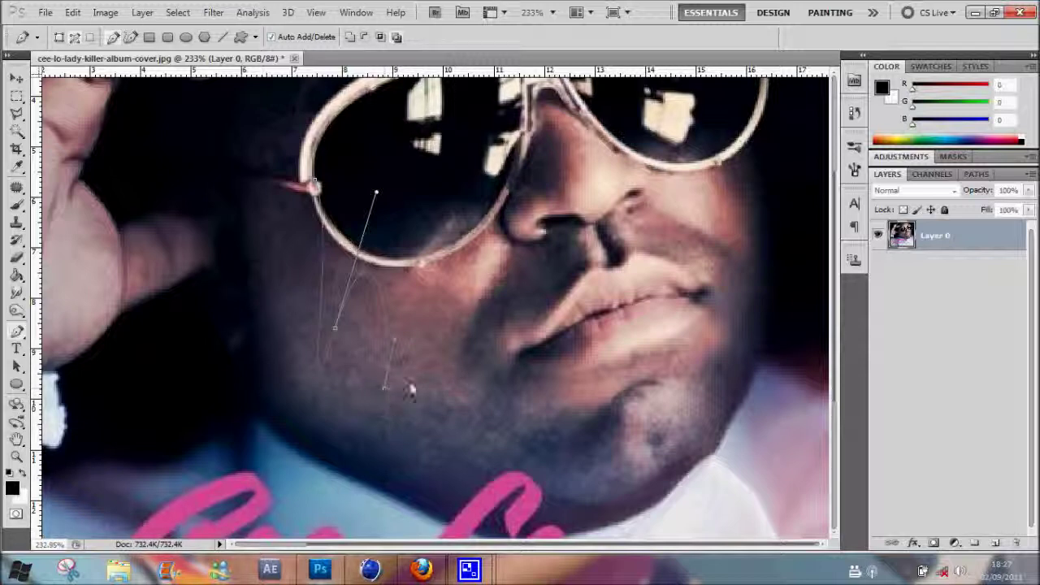
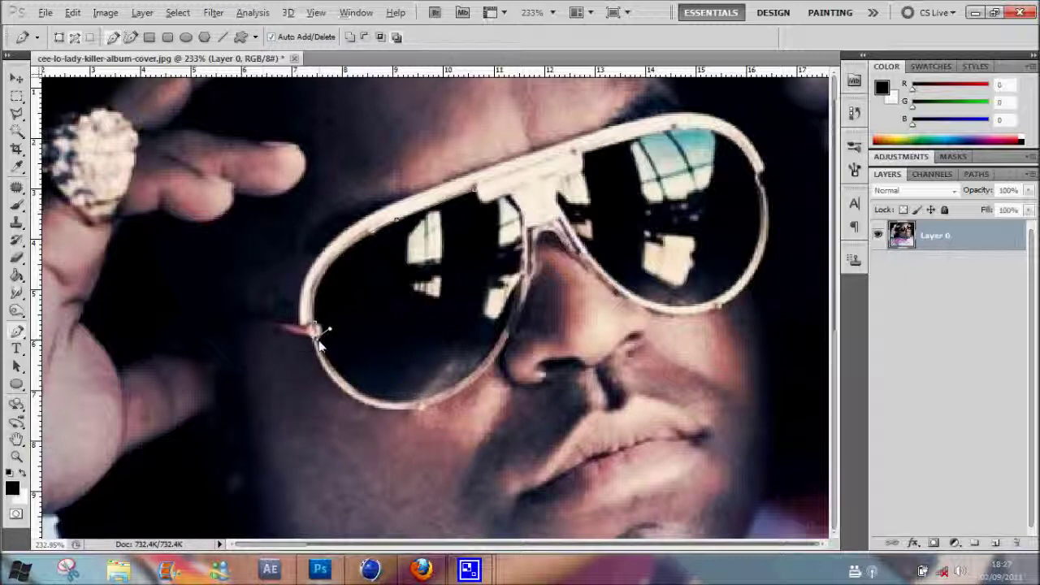
# - Trace the left lens's lower rim, nose side and bridge corner with curved path segments to complete the lens outline
pyautogui.moveTo(420, 401); pyautogui.dragTo(494, 382)
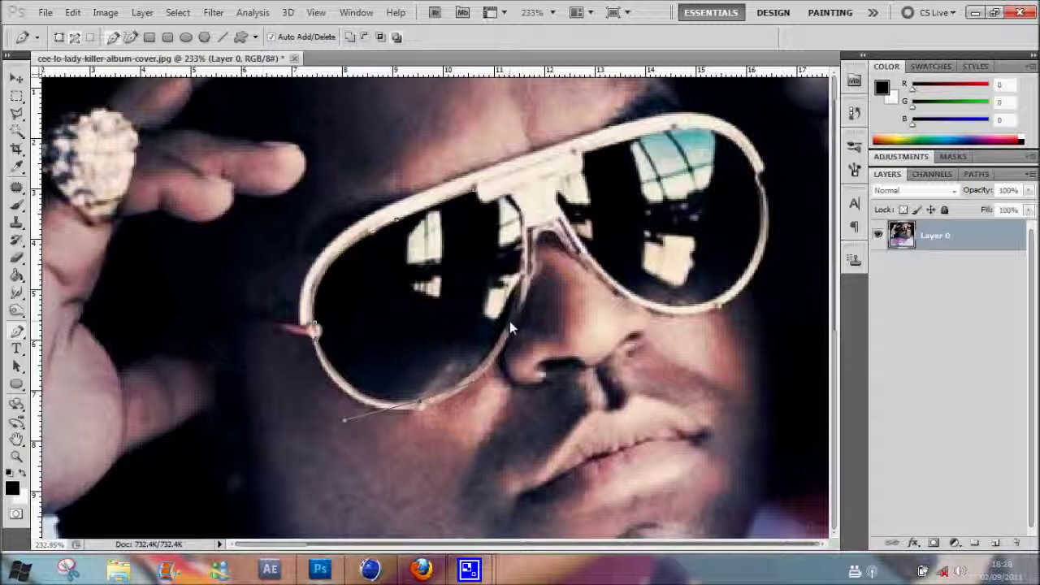
pyautogui.moveTo(505, 326); pyautogui.dragTo(511, 313)
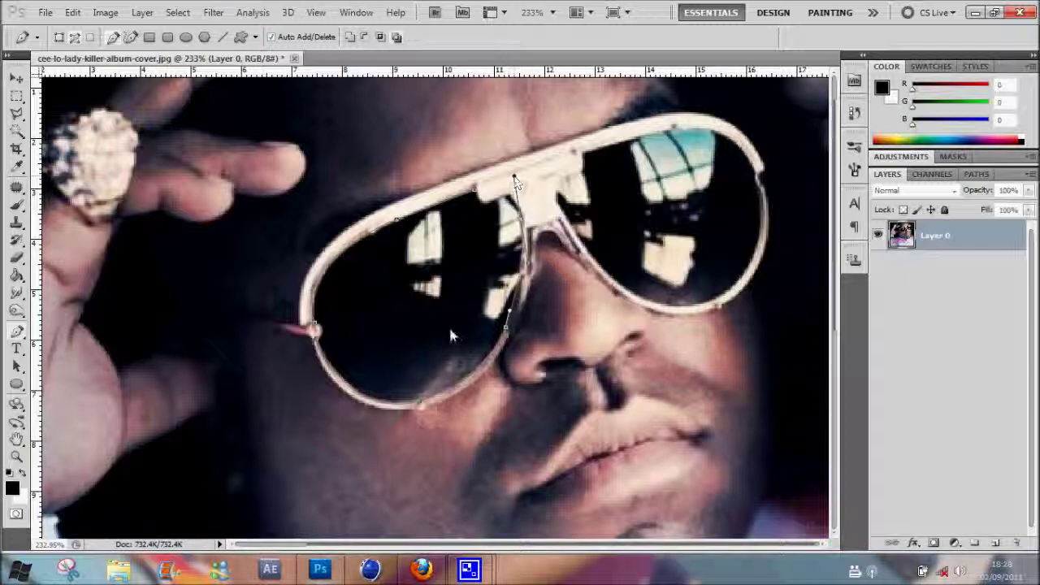
pyautogui.keyDown('alt'); pyautogui.click(523, 223); pyautogui.keyUp('alt')
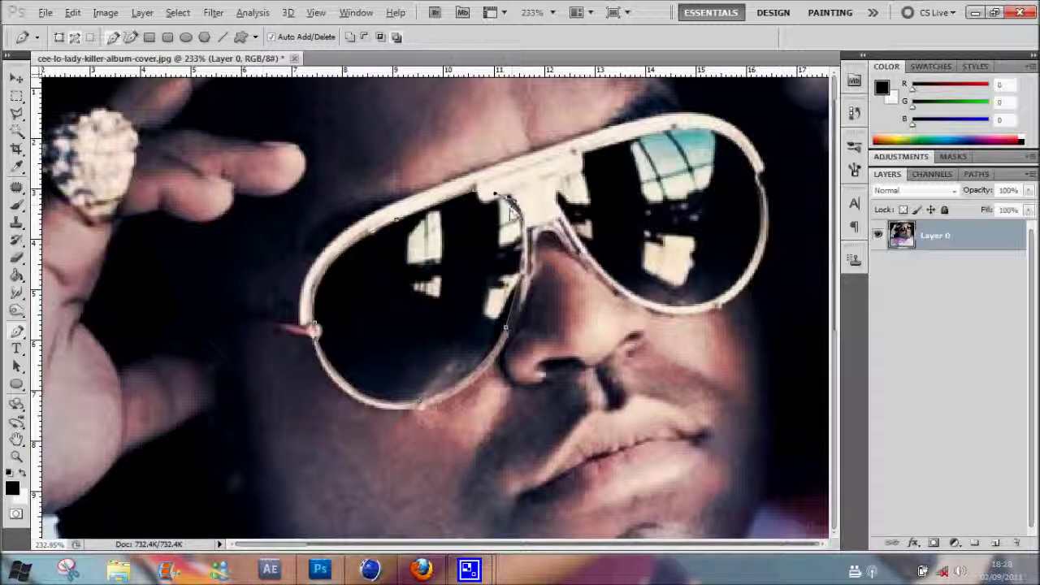
pyautogui.click(506, 198)
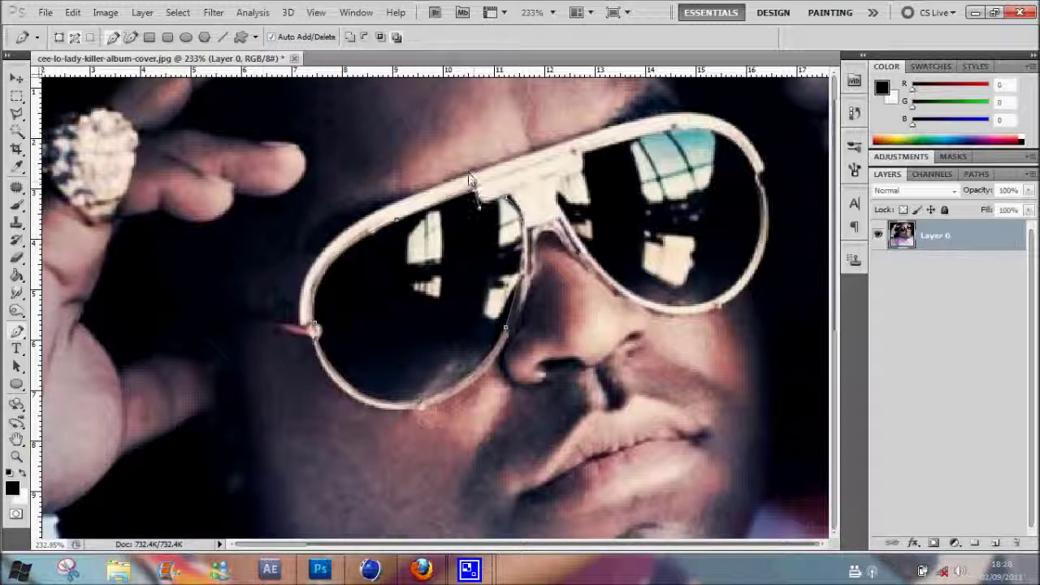
pyautogui.moveTo(474, 175)
pyautogui.mouseDown()
pyautogui.moveTo(471, 205)
pyautogui.moveTo(476, 192)
pyautogui.mouseUp()
pyautogui.moveTo(476, 192); pyautogui.dragTo(471, 172)
pyautogui.keyDown('ctrl'); pyautogui.click(341, 341); pyautogui.keyUp('ctrl')
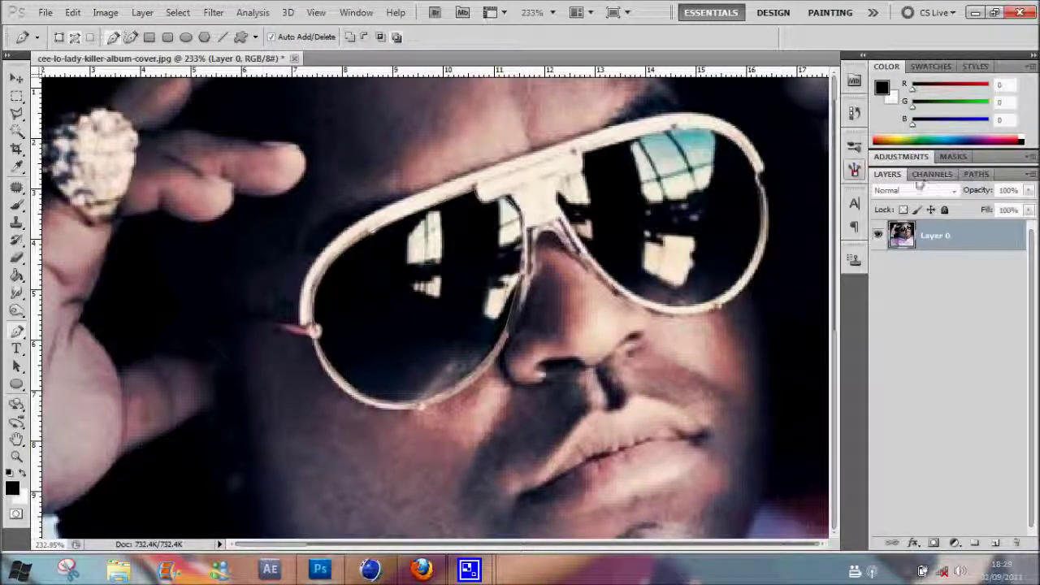
# - Save the lens outline's work path as Path 1
pyautogui.click(977, 176)
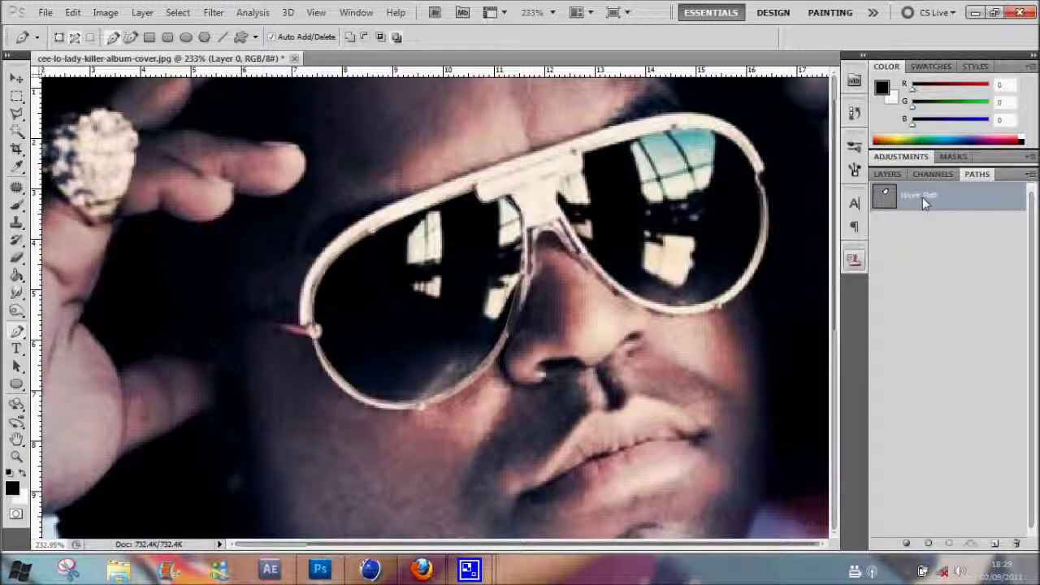
pyautogui.doubleClick(922, 199)
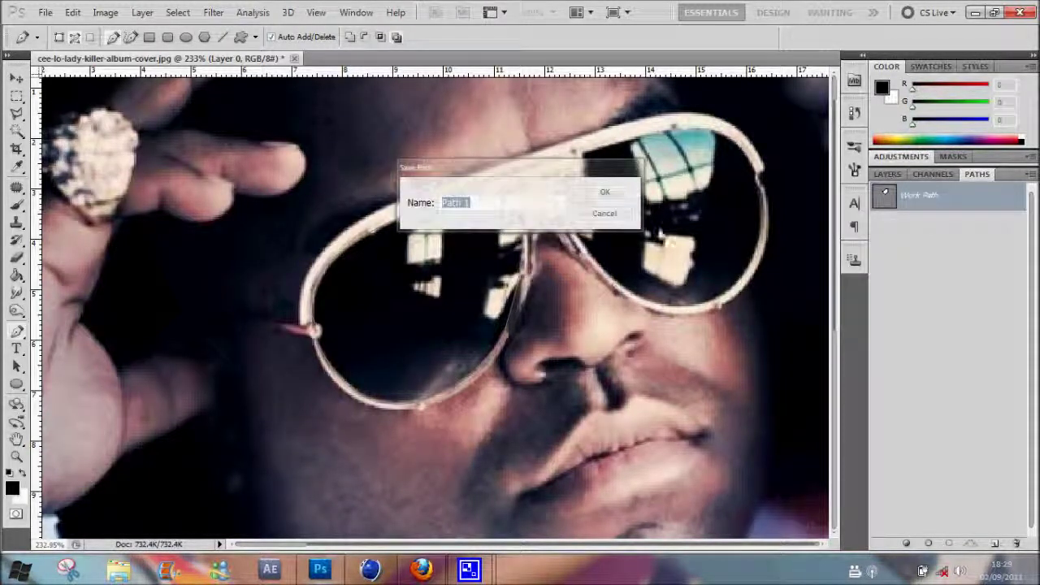
pyautogui.click(623, 193)
# - Make a new anti-aliased selection from the saved path with a 0-pixel feather and delete the left lens area
pyautogui.rightClick(936, 199)
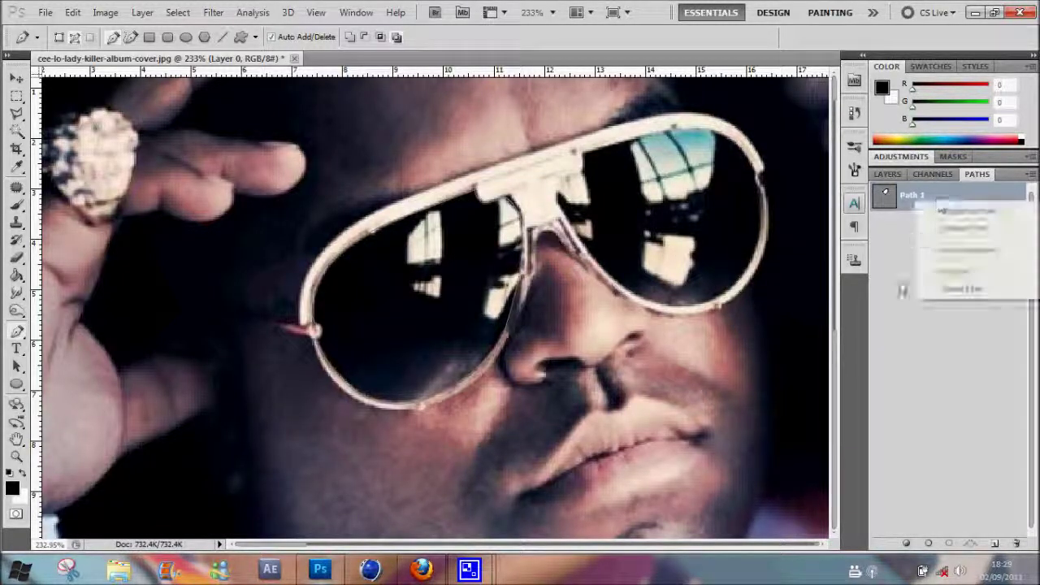
pyautogui.click(968, 250)
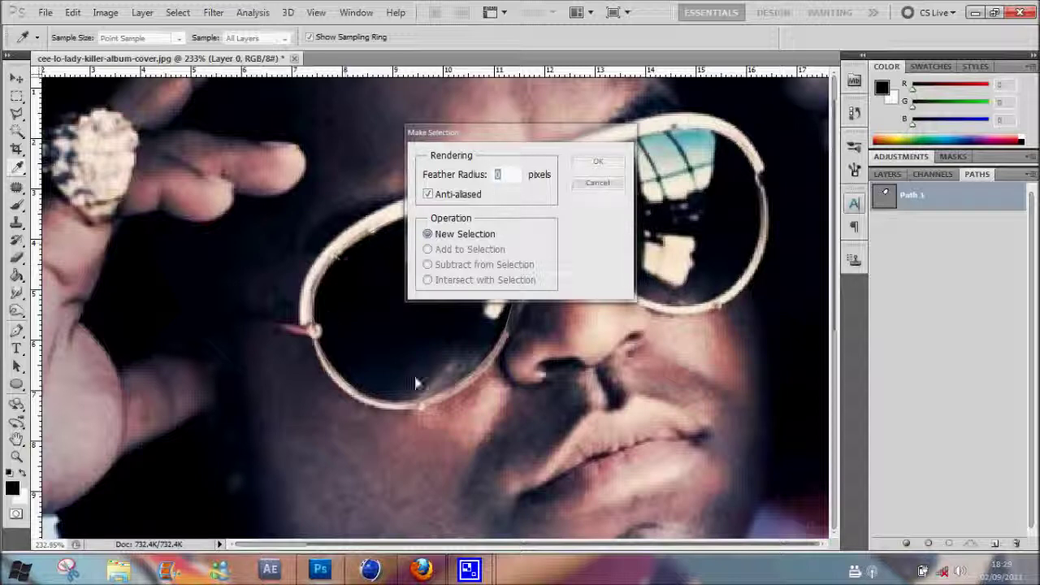
pyautogui.moveTo(553, 134); pyautogui.dragTo(712, 153)
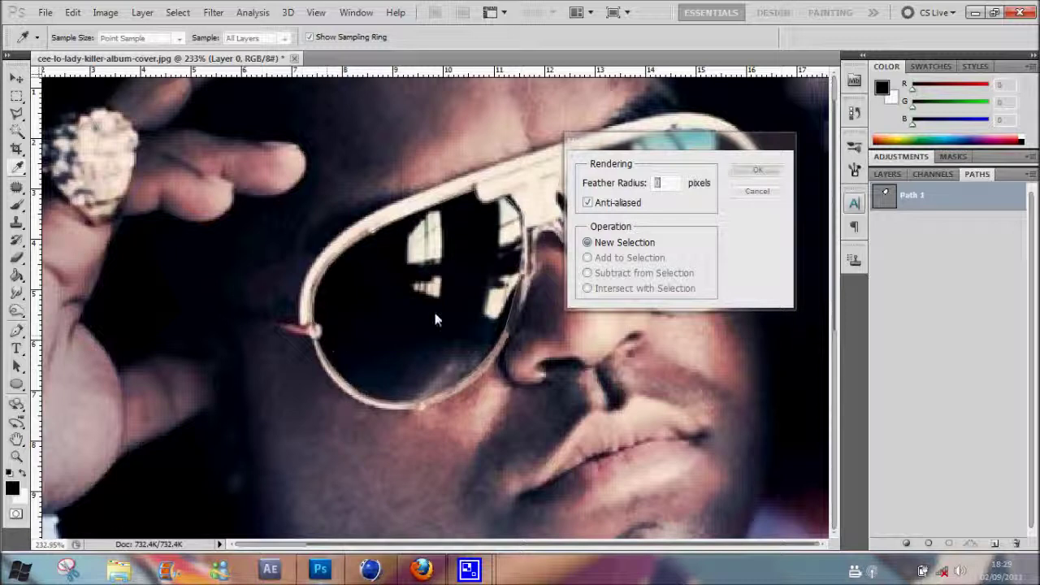
pyautogui.click(752, 170)
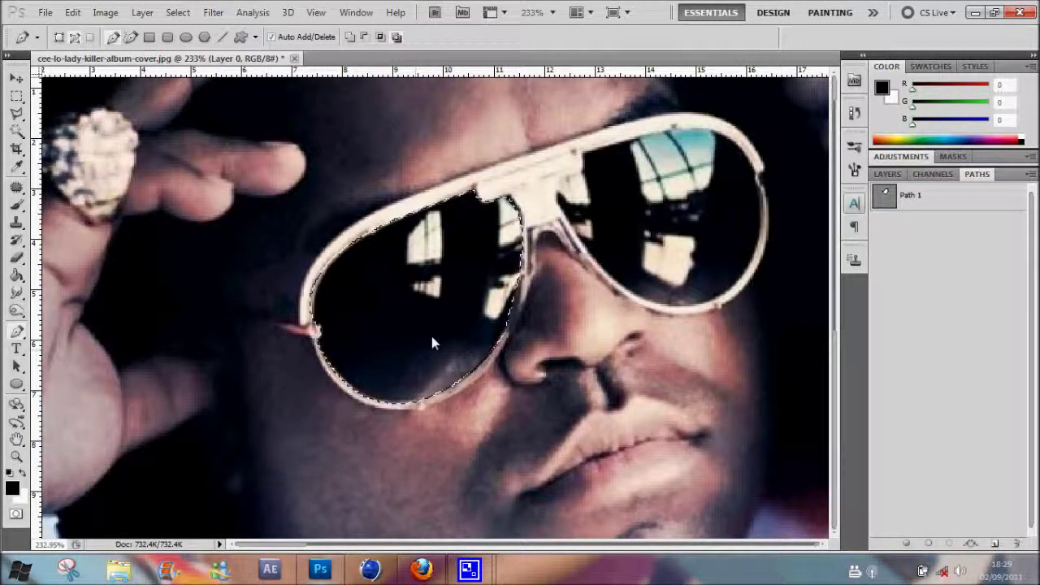
pyautogui.press('Delete')
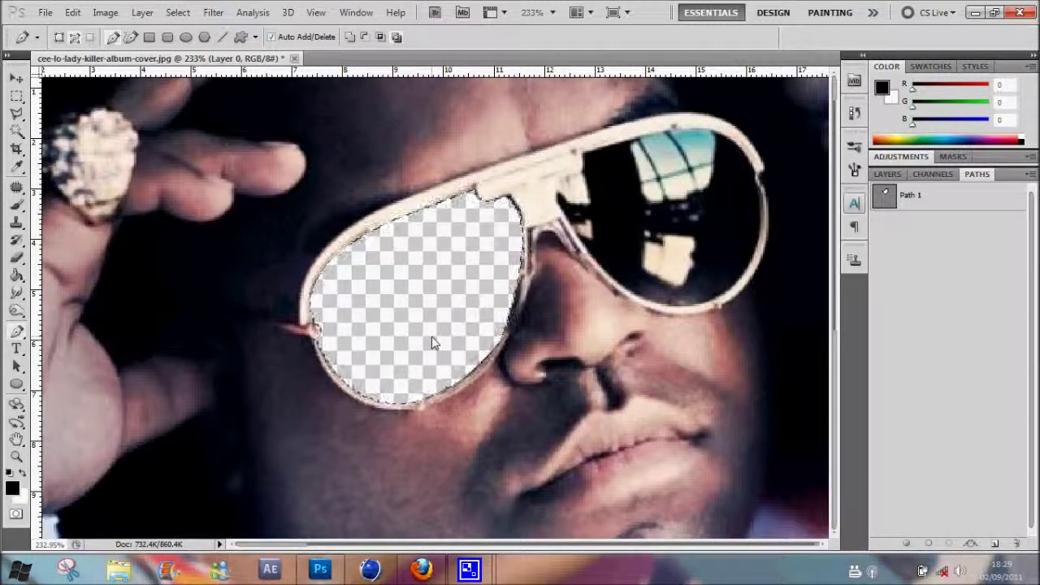
# - Undo the left lens deletion, its selection and the saving of the path
pyautogui.hotkey('ctrl', 'z')
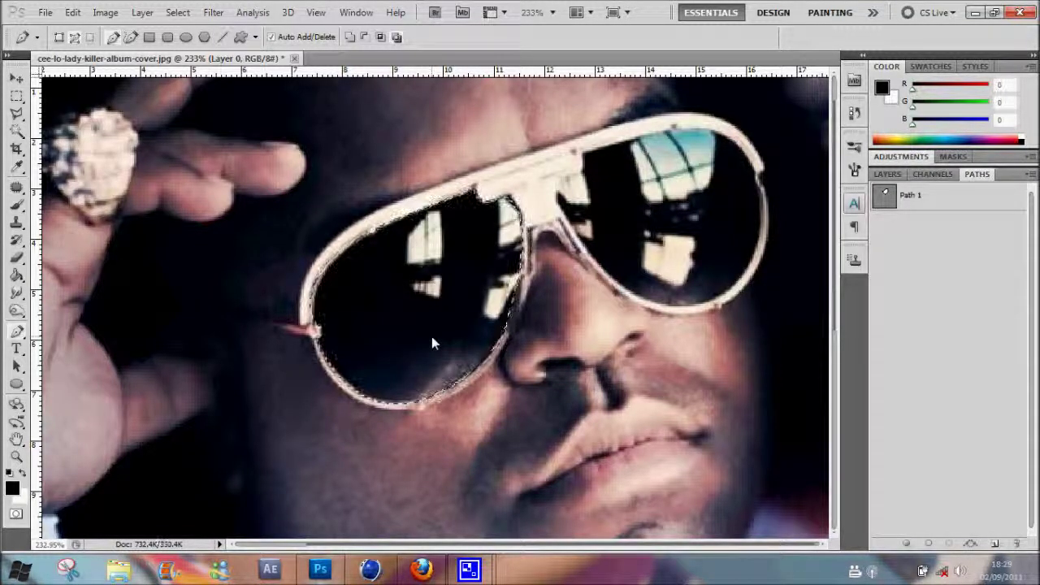
pyautogui.hotkey('ctrl', 'alt', 'z')
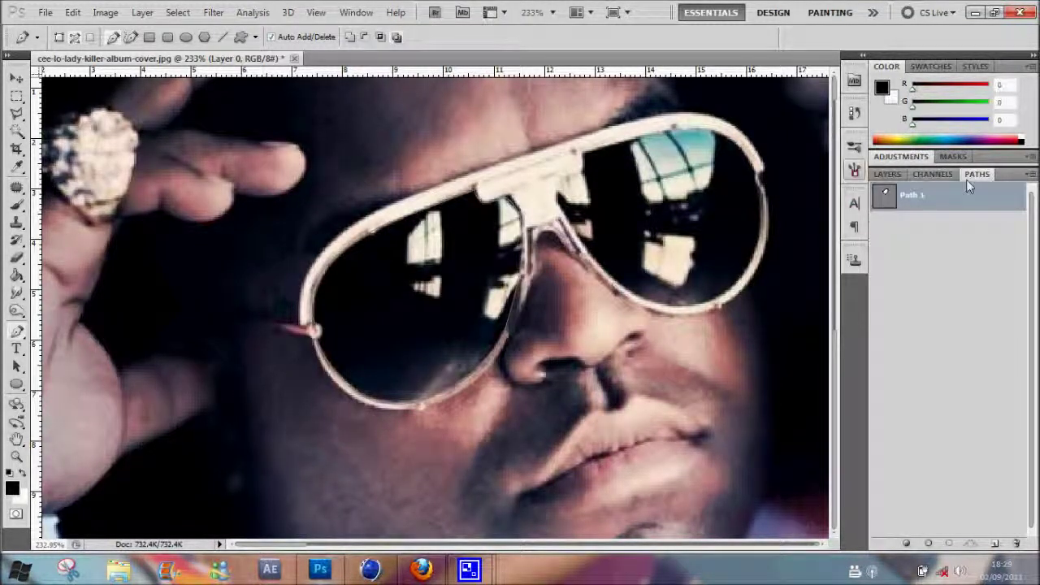
pyautogui.hotkey('ctrl', 'alt', 'z')
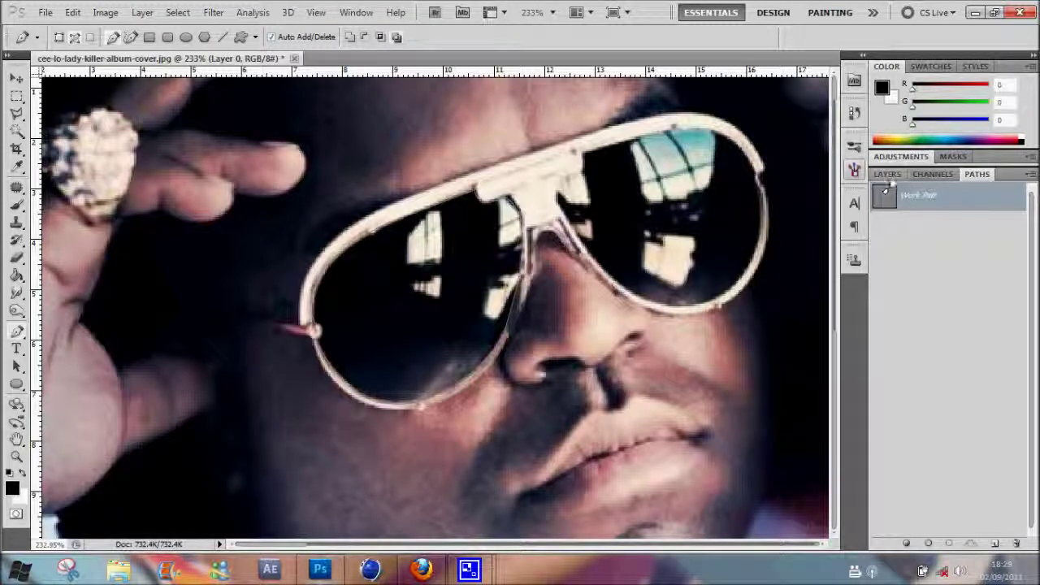
# - Make a new anti-aliased, unfeathered selection from the left lens path, delete the lens area and undo that deletion
pyautogui.click(887, 175)
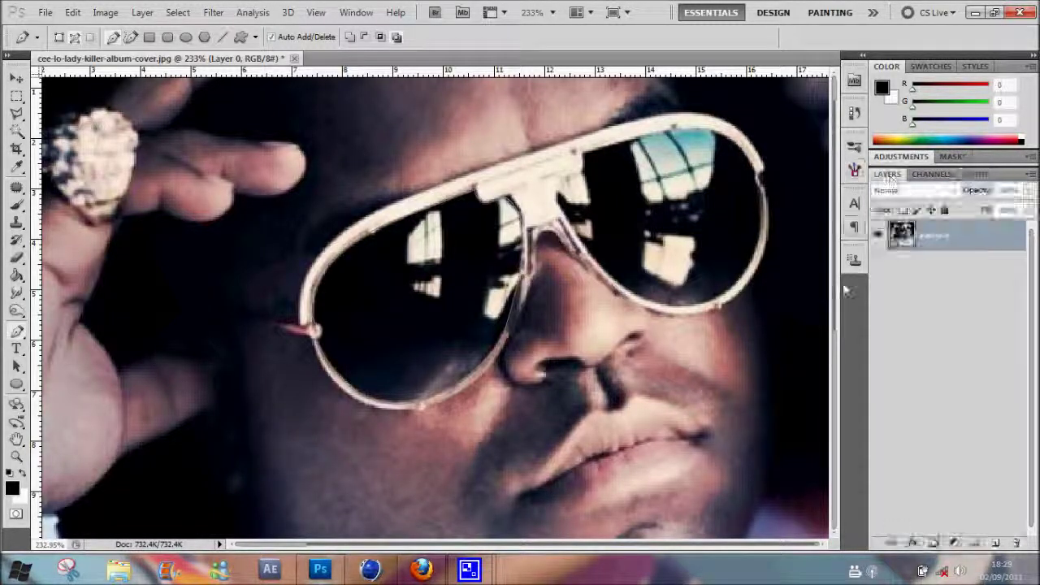
pyautogui.rightClick(420, 294)
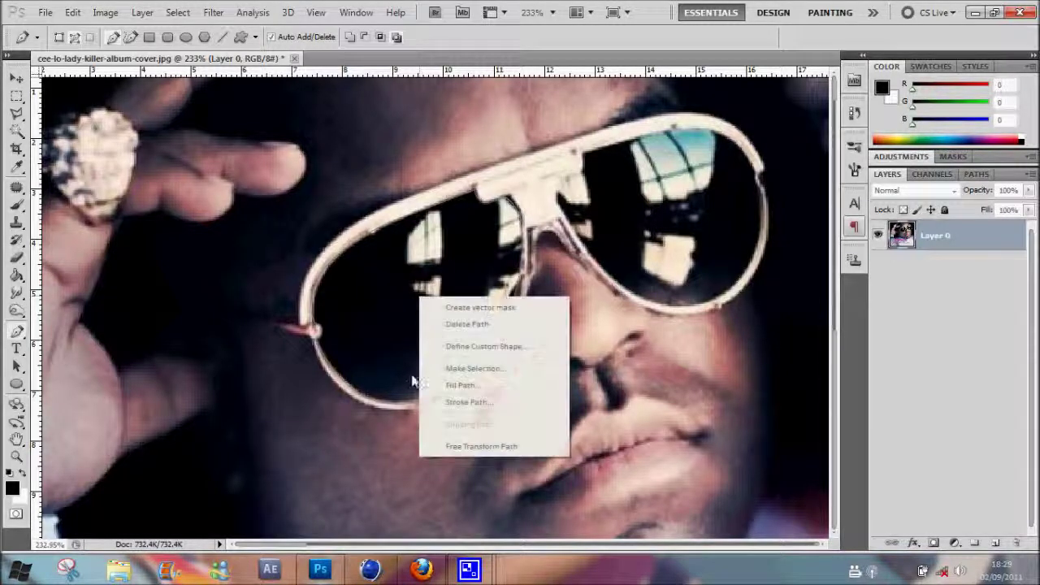
pyautogui.click(496, 368)
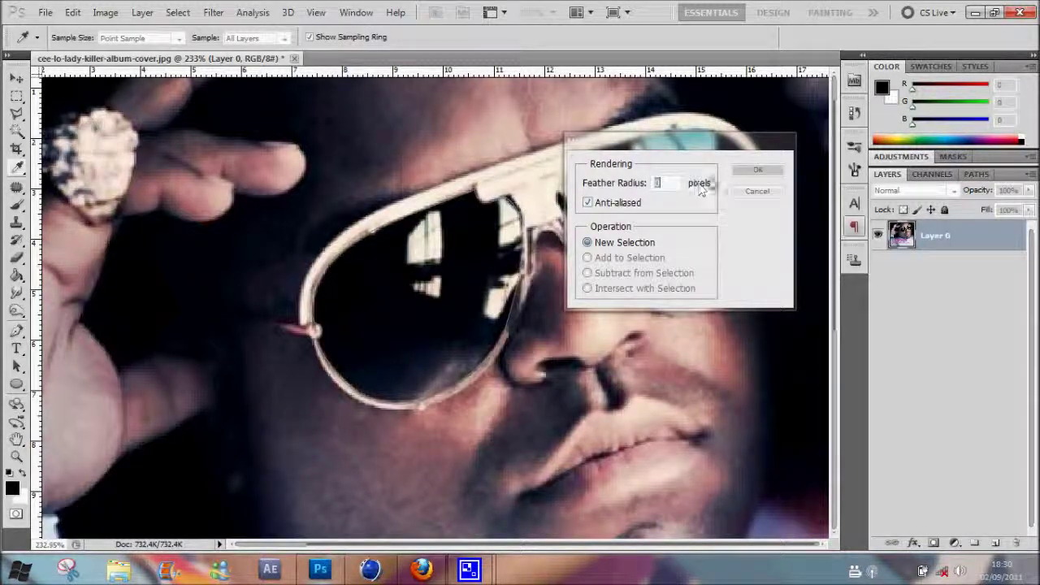
pyautogui.click(757, 172)
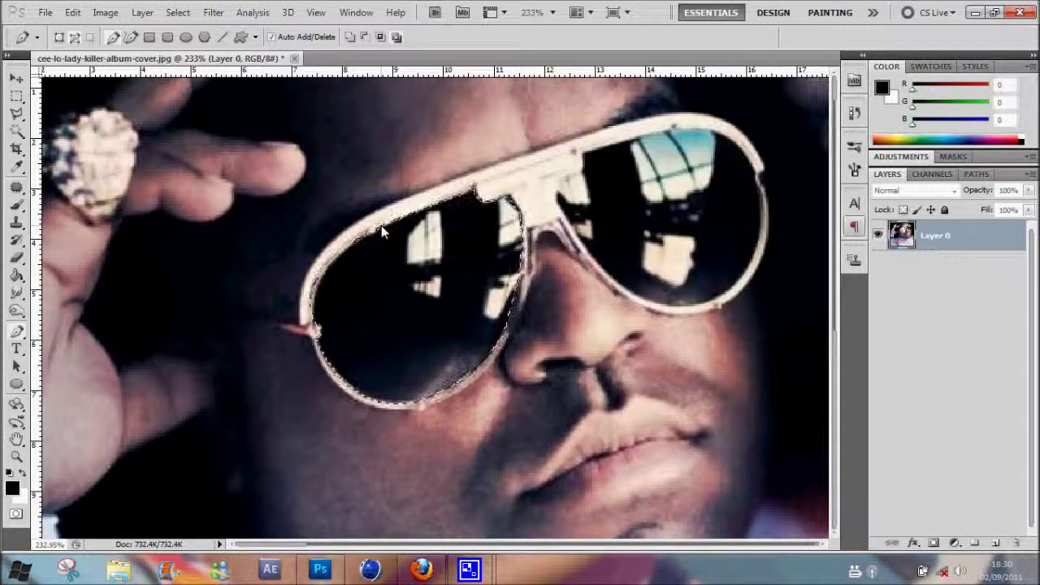
pyautogui.press('Delete')
pyautogui.hotkey('ctrl', 'z')
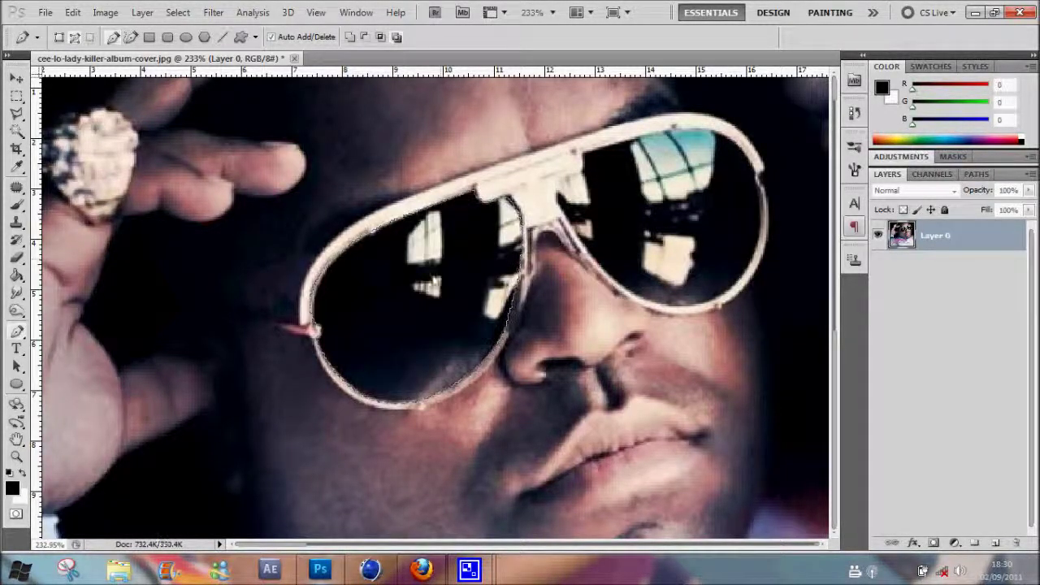
# - Invert the lens selection, delete everything outside the left lens and undo that deletion
pyautogui.scroll(-1, 531, 239)
pyautogui.scroll(1, 533, 240)
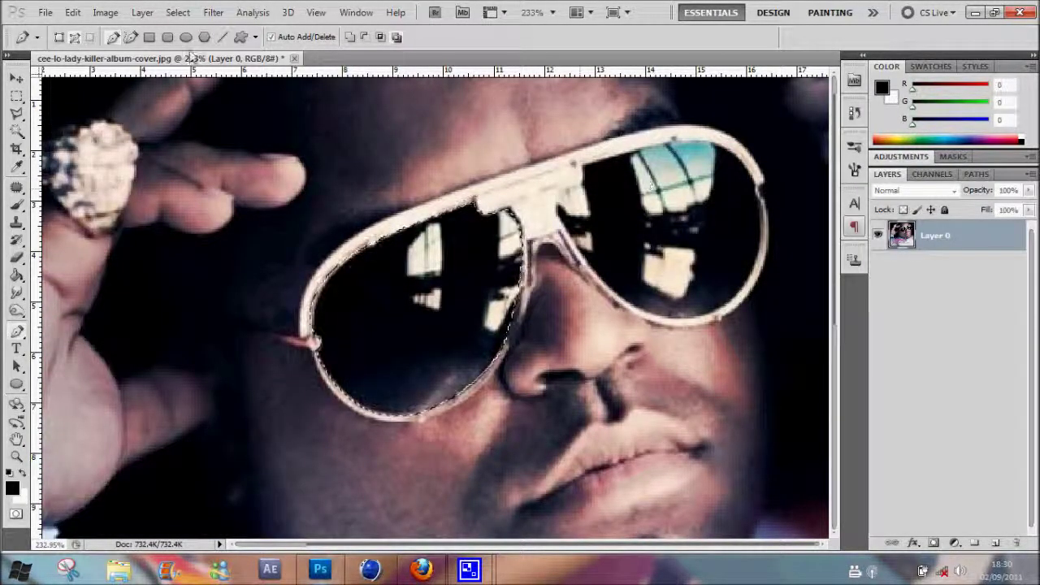
pyautogui.click(177, 13)
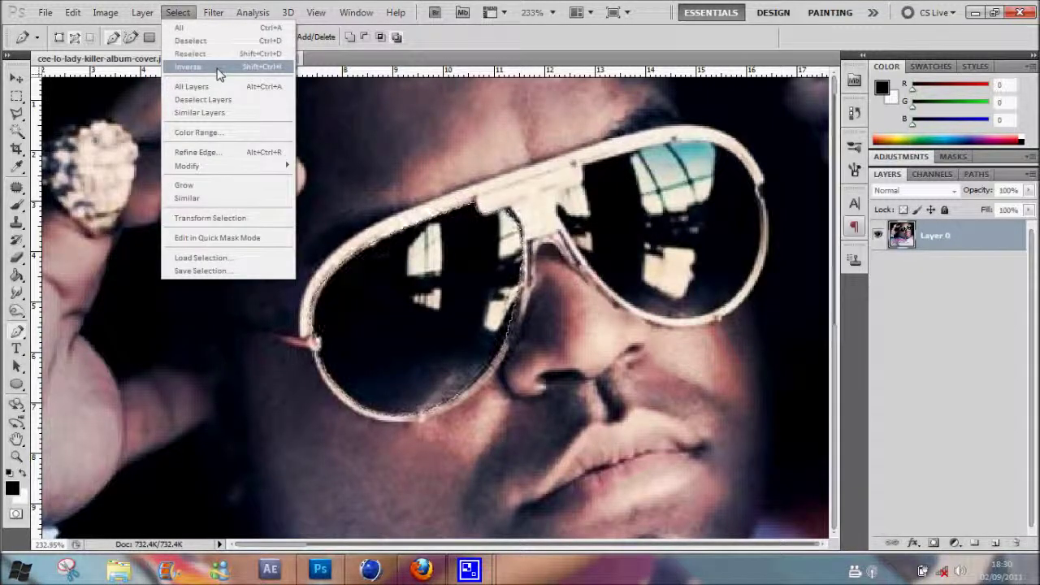
pyautogui.click(216, 68)
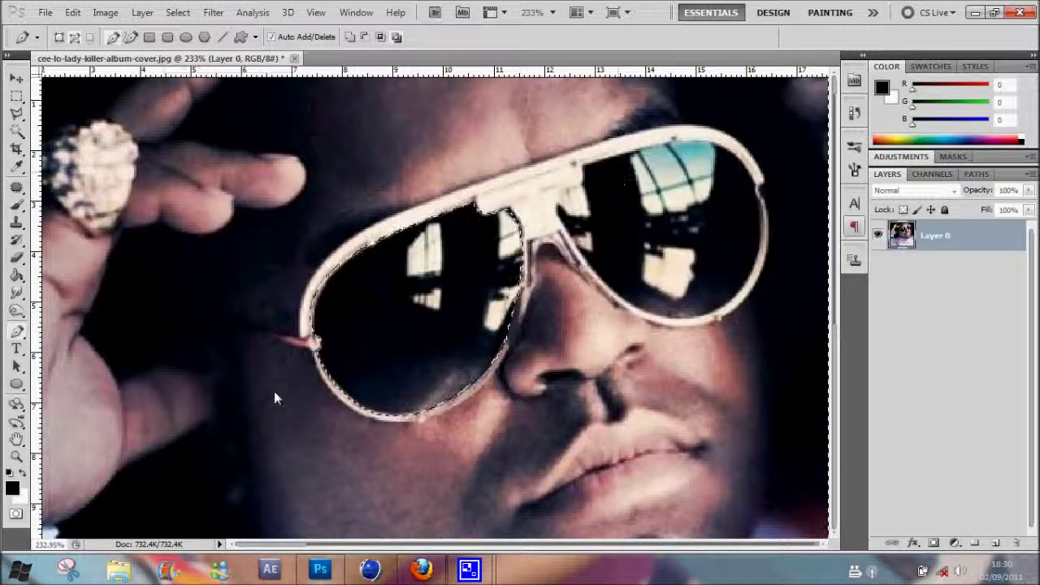
pyautogui.click(16, 456)
pyautogui.moveTo(476, 371); pyautogui.dragTo(435, 382)
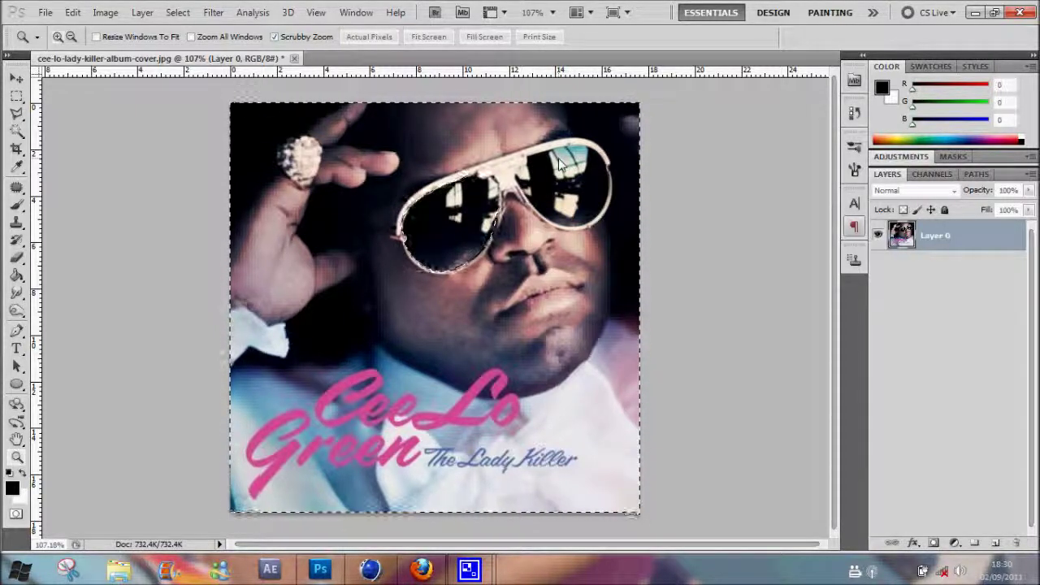
pyautogui.press('Delete')
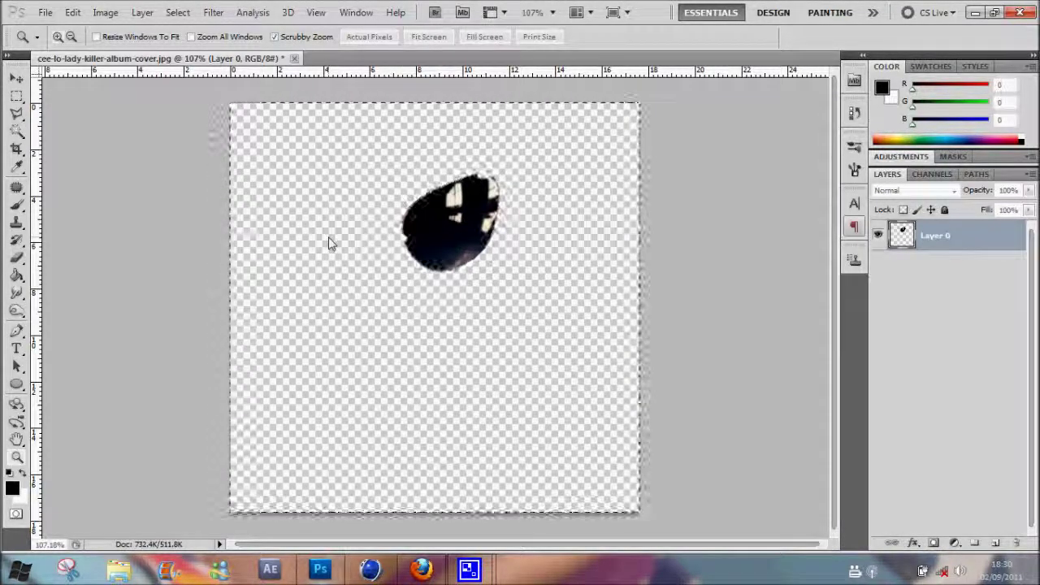
pyautogui.hotkey('ctrl', 'z')
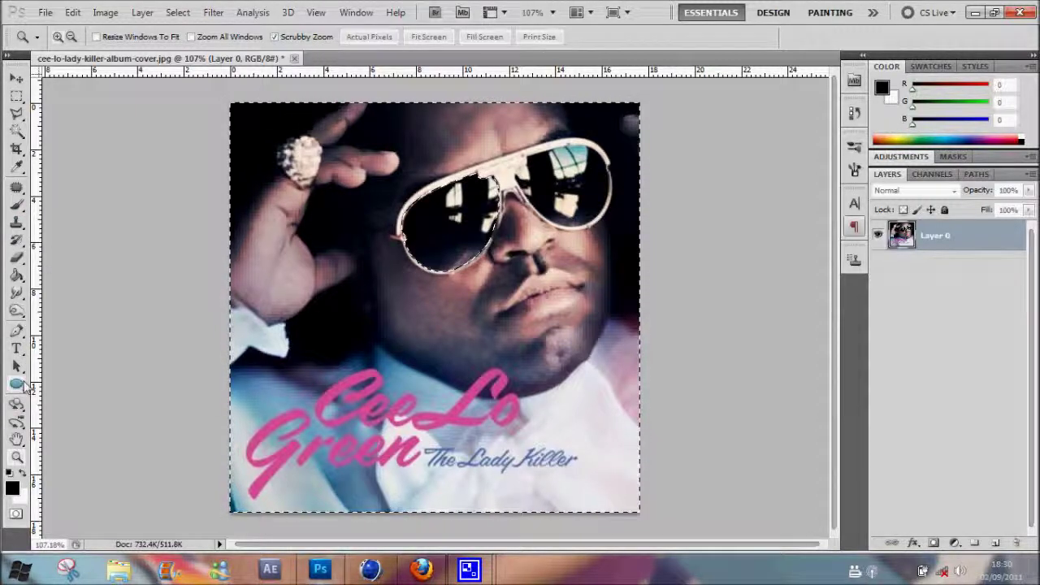
# - Clear the selection and trace the right lens along the inside of its frame with curved Pen path segments
pyautogui.click(16, 330)
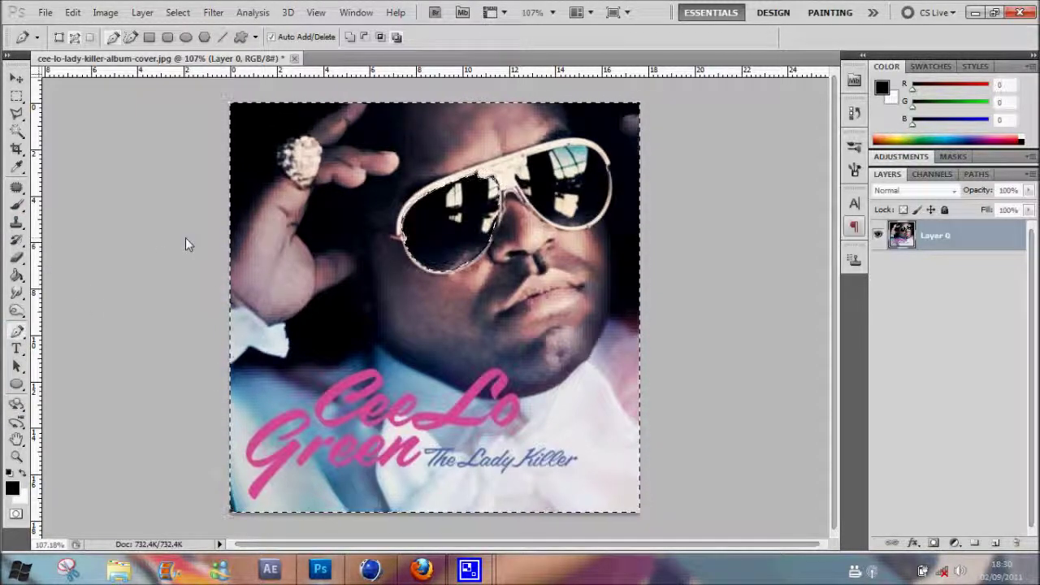
pyautogui.click(16, 96)
pyautogui.click(134, 207)
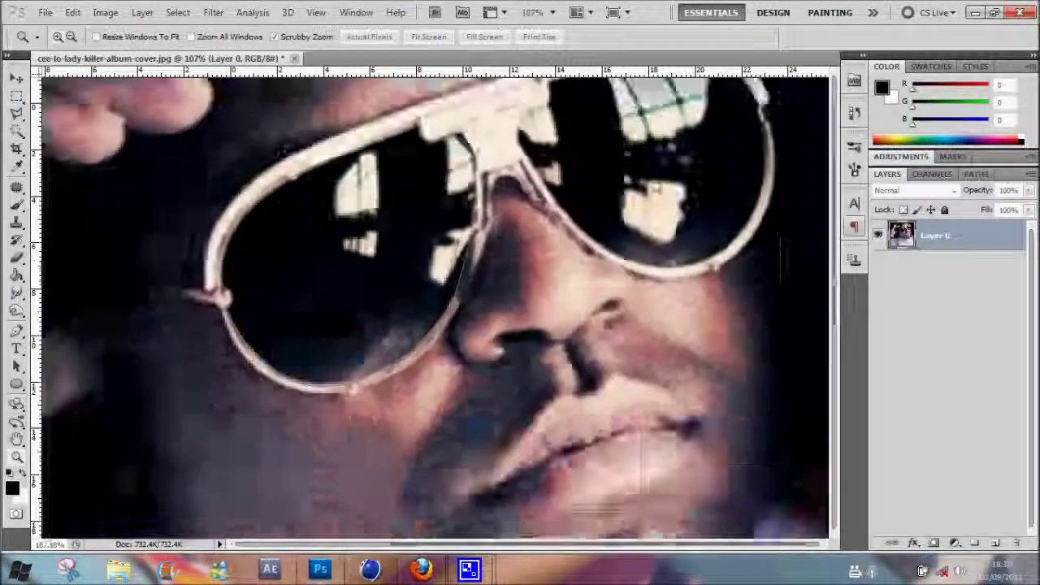
pyautogui.press('p')
pyautogui.moveTo(655, 136); pyautogui.dragTo(676, 142)
pyautogui.moveTo(766, 197); pyautogui.dragTo(796, 274)
pyautogui.moveTo(734, 343); pyautogui.dragTo(683, 375)
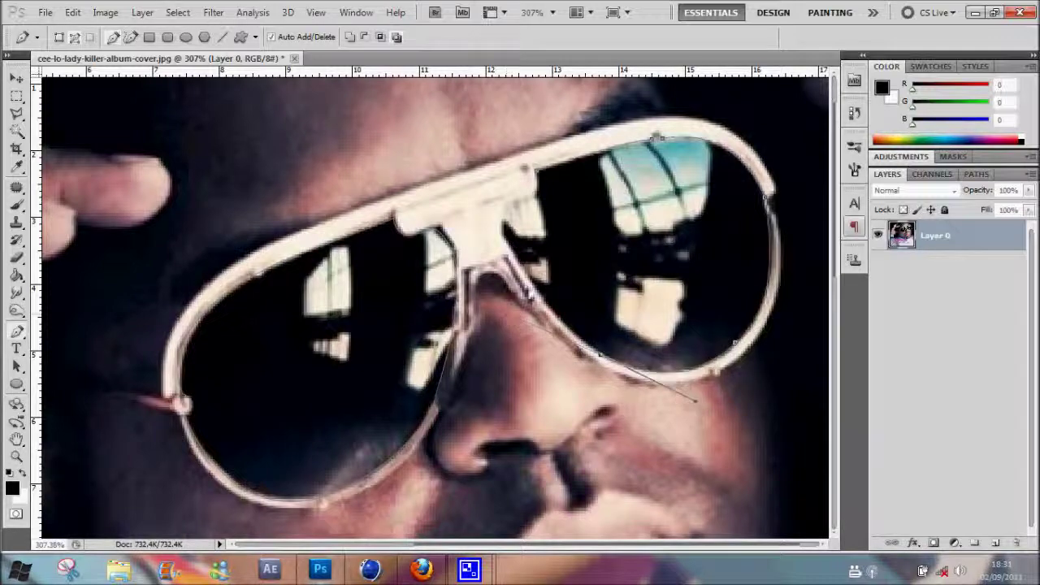
pyautogui.click(453, 140)
pyautogui.moveTo(455, 160); pyautogui.dragTo(501, 232)
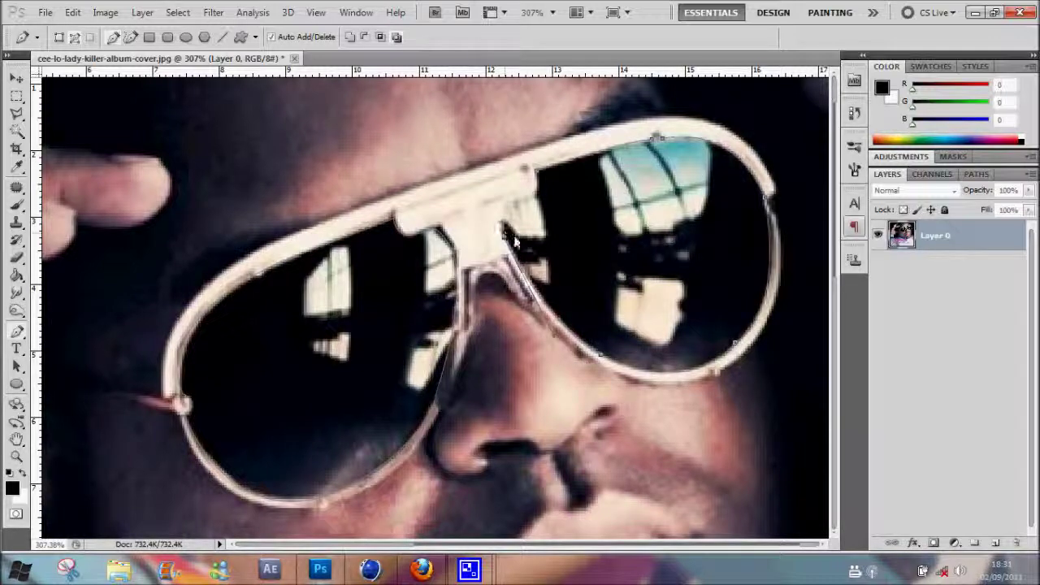
pyautogui.click(534, 190)
# - Turn the saved path into a selection and delete both lens areas from the album cover
pyautogui.click(978, 175)
pyautogui.rightClick(916, 198)
pyautogui.click(946, 245)
pyautogui.press('Return')
pyautogui.press('Delete')
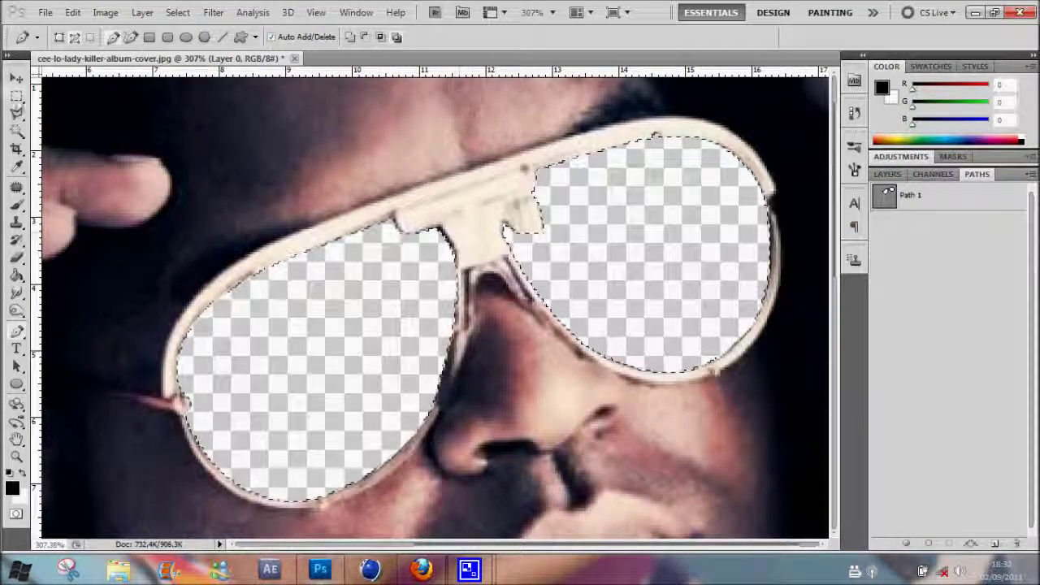
# - Erase leftover edge pixels inside the lens cutouts near the bridge with a much smaller Eraser brush
pyautogui.press('z')
pyautogui.moveTo(425, 256); pyautogui.dragTo(479, 256)
pyautogui.press('e')
pyautogui.scroll(-6, 395, 282)
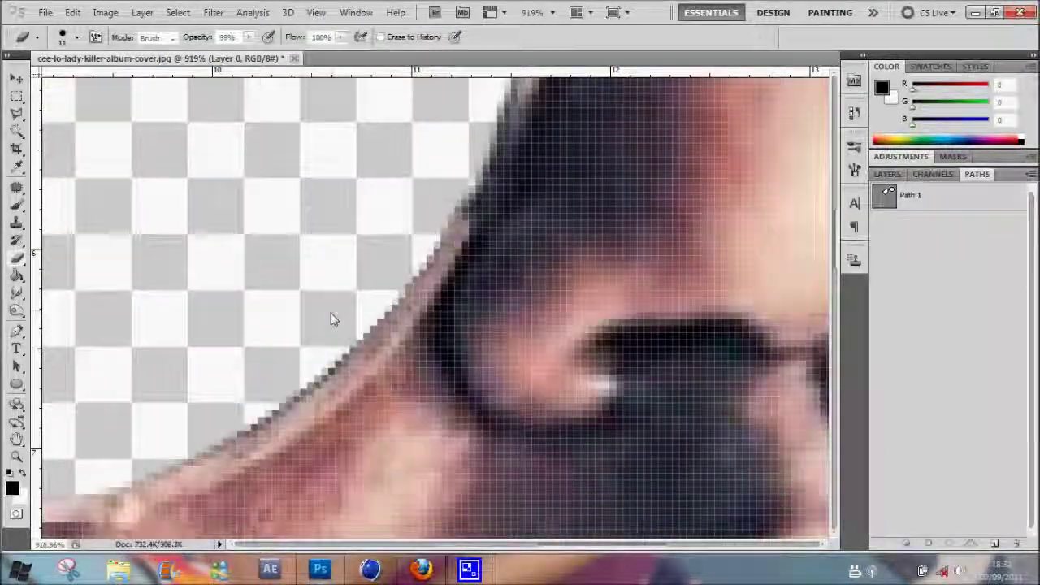
pyautogui.hscroll(-5, 366, 401)
pyautogui.scroll(3, 366, 402)
pyautogui.scroll(5, 229, 356)
pyautogui.hscroll(6, 497, 325)
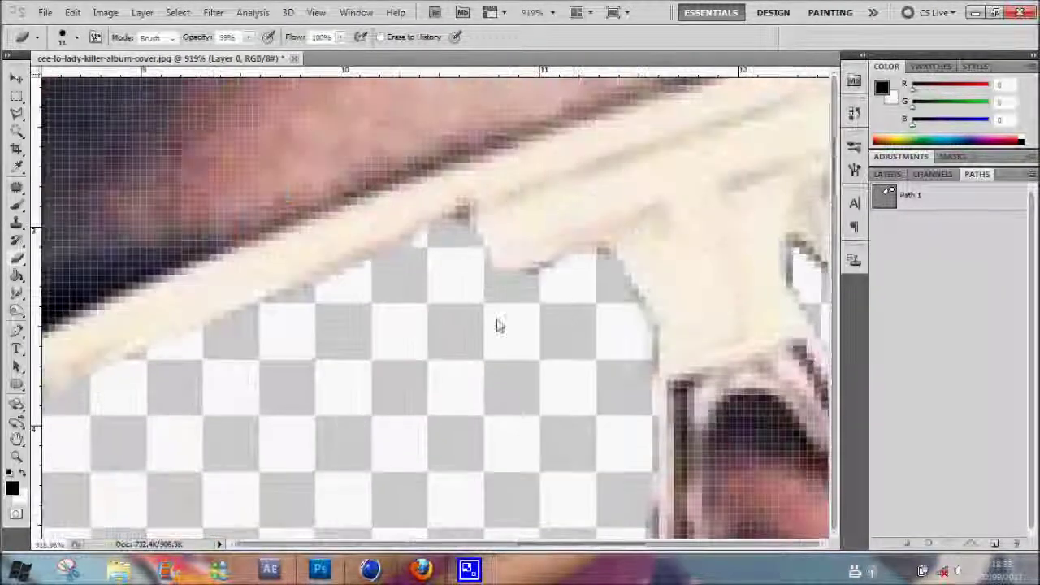
pyautogui.press('[')
pyautogui.press('[')
pyautogui.press('[')
pyautogui.press('[')
pyautogui.press('[')
pyautogui.press('[')
pyautogui.press('[')
pyautogui.click(457, 273)
pyautogui.scroll(-6, 457, 279)
pyautogui.hscroll(10, 655, 427)
pyautogui.scroll(10, 671, 235)
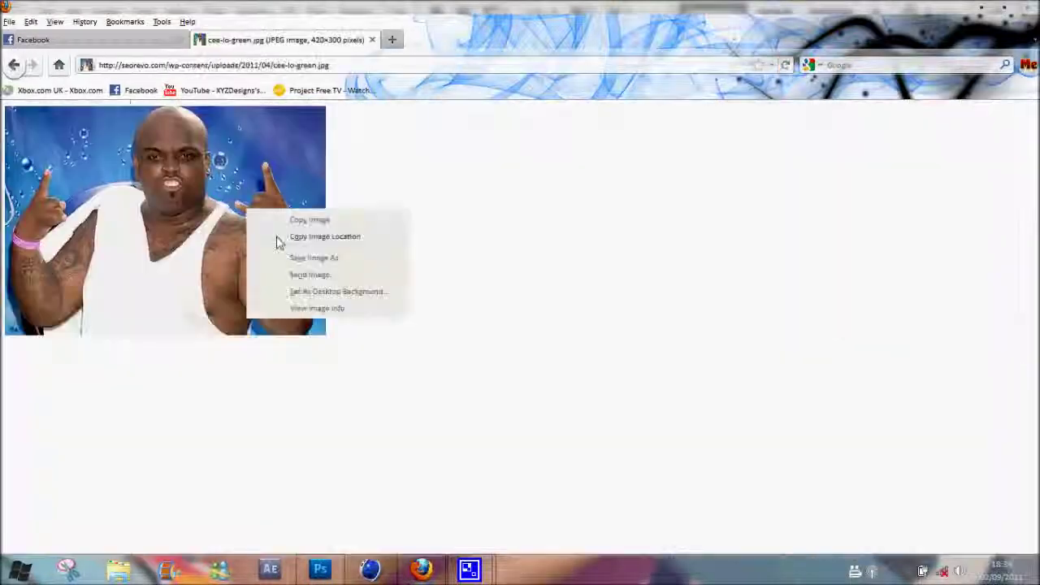
# - Take the cee-lo-green.jpg portrait from the browser, paste it into the album cover in Photoshop and place it below Layer 0
pyautogui.click(317, 255)
pyautogui.click(17, 77)
pyautogui.click(886, 174)
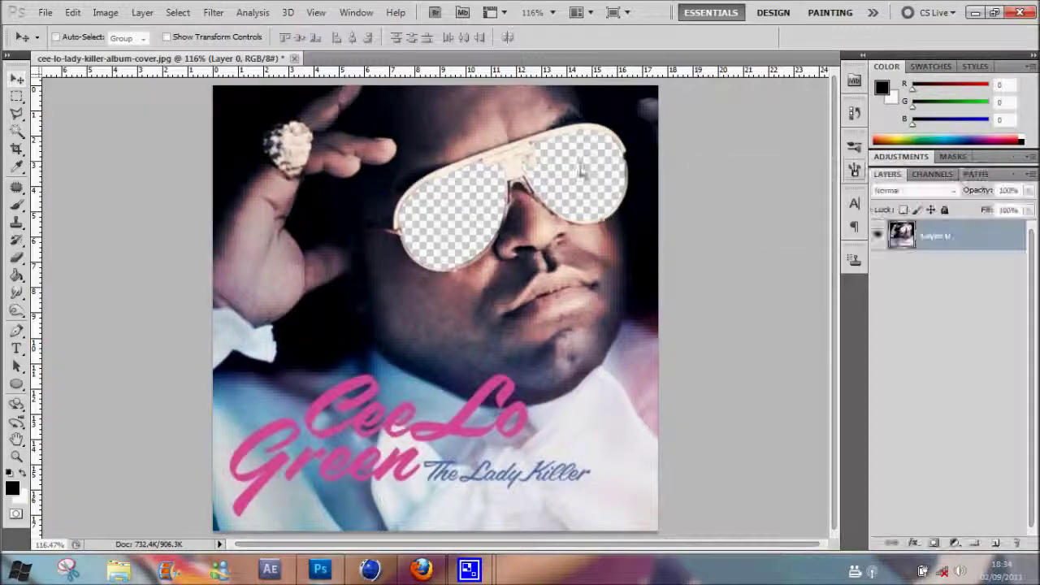
pyautogui.click(72, 13)
pyautogui.click(94, 135)
pyautogui.moveTo(934, 236); pyautogui.dragTo(934, 278)
# - Transform the portrait to about 329% width and 309% height, rotated -15.2°, with the eyes behind the lens cutouts
pyautogui.hotkey('ctrl', 't')
pyautogui.moveTo(622, 174); pyautogui.dragTo(752, 186)
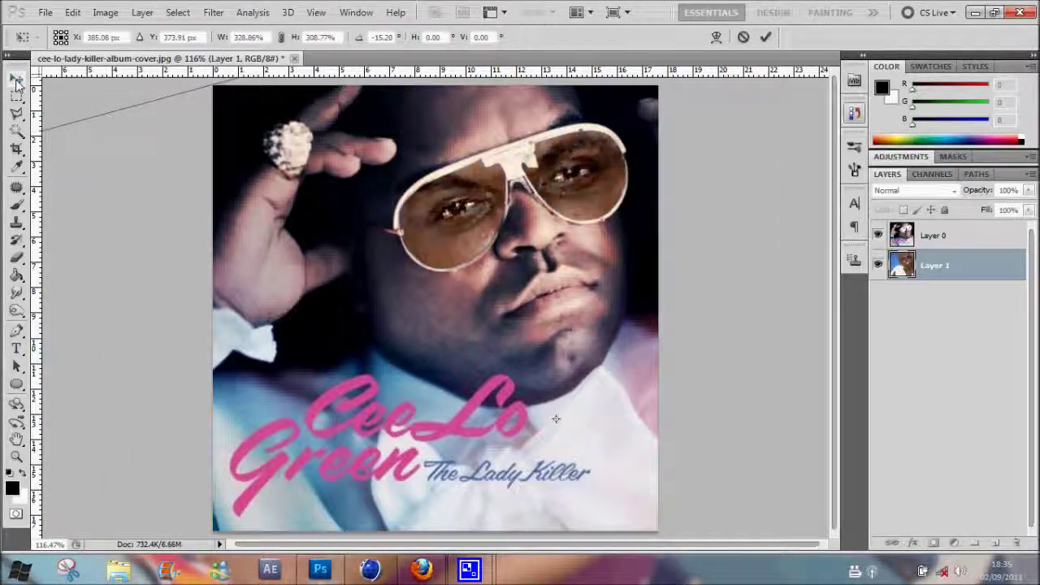
pyautogui.click(17, 95)
pyautogui.press('Return')
# - Put the portrait's eye area on its own layer with a rectangular selection and delete the full portrait layer
pyautogui.moveTo(347, 117); pyautogui.dragTo(671, 315)
pyautogui.rightClick(533, 244)
pyautogui.click(569, 366)
pyautogui.click(934, 295)
pyautogui.press('Delete')
pyautogui.hotkey('ctrl', 't')
pyautogui.moveTo(660, 223); pyautogui.dragTo(629, 228)
pyautogui.hotkey('ctrl', 'z')
# - Warp the eye layer by pulling its upper corner on the right lens side inward and up to fit the face angle
pyautogui.click(72, 12)
pyautogui.click(285, 383)
pyautogui.moveTo(657, 118); pyautogui.dragTo(614, 96)
pyautogui.moveTo(654, 247); pyautogui.dragTo(632, 283)
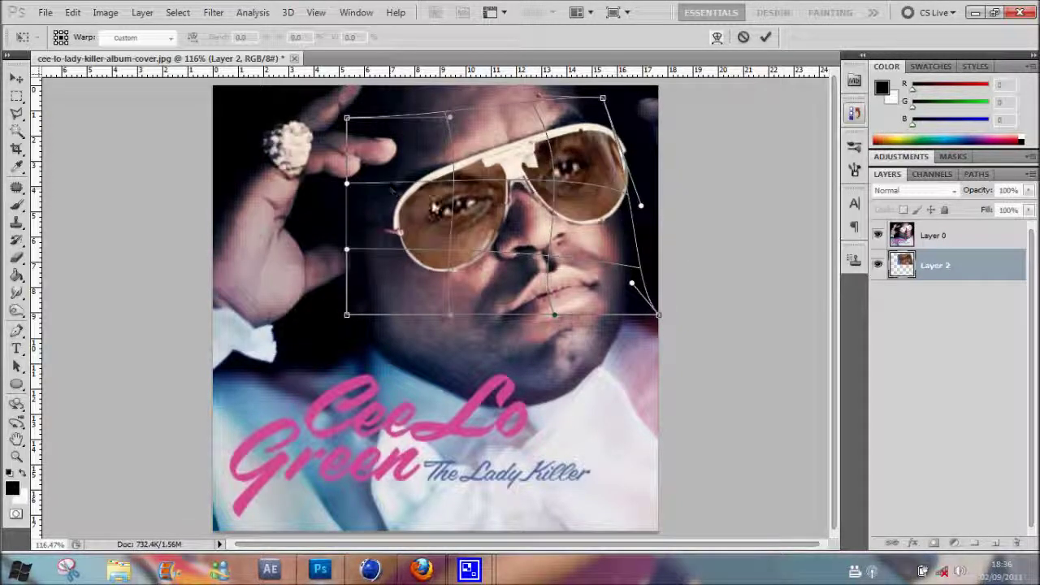
pyautogui.press('Return')
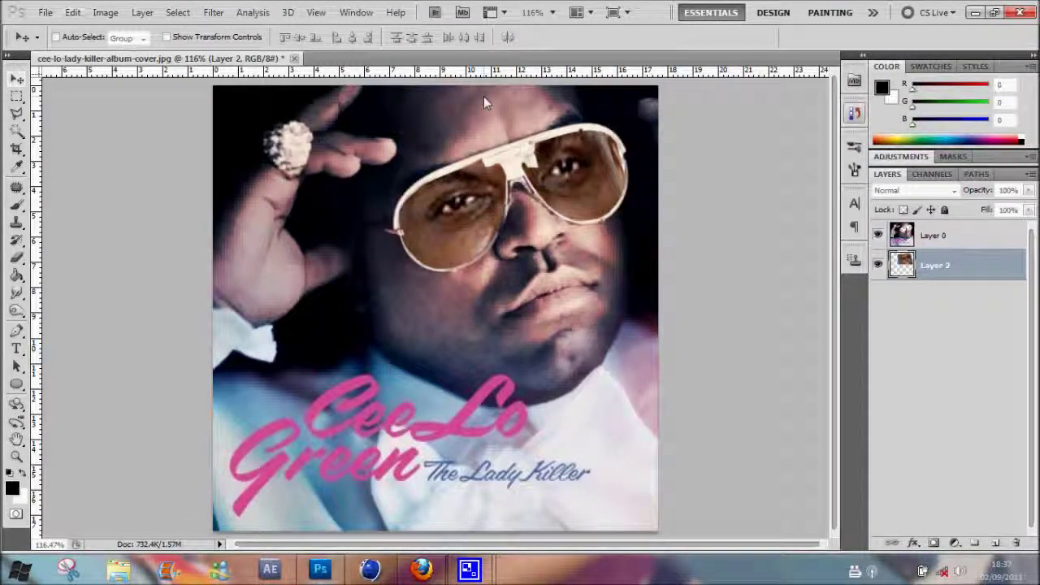
# - Transform the eye layer again, pulling its side edge inward behind the right lens
pyautogui.click(72, 12)
pyautogui.click(288, 366)
pyautogui.moveTo(658, 169); pyautogui.dragTo(566, 188)
pyautogui.press('Return')
# - Brighten the eye layer with a Brightness/Contrast adjustment
pyautogui.click(105, 12)
pyautogui.moveTo(122, 49)
pyautogui.click(307, 50)
pyautogui.moveTo(643, 154); pyautogui.dragTo(677, 154)
pyautogui.click(762, 137)
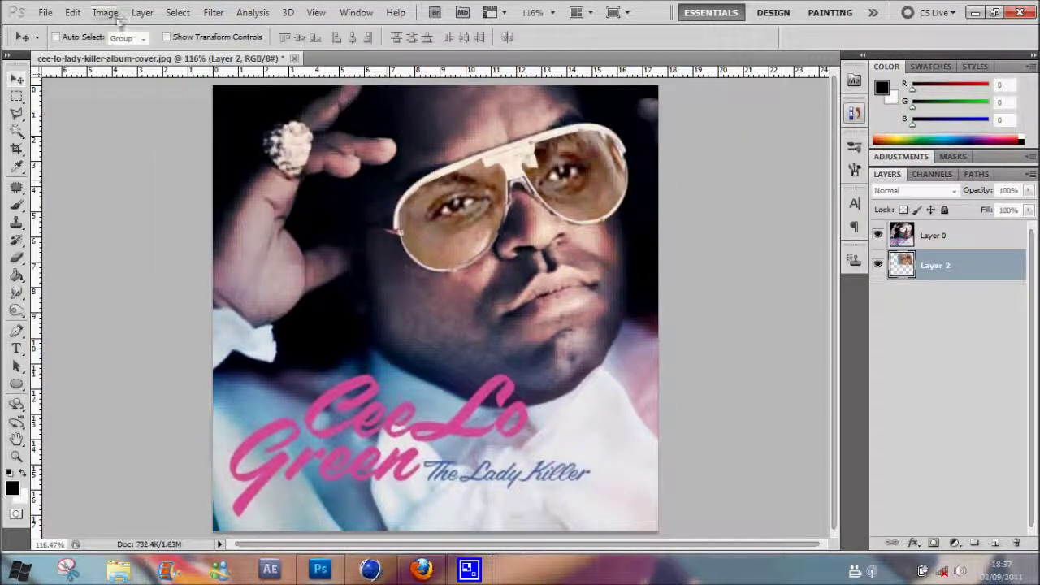
# - Apply a Curves adjustment to the eye layer that lifts its highlights and darkens its shadows for stronger contrast
pyautogui.click(104, 12)
pyautogui.click(307, 80)
pyautogui.moveTo(736, 81); pyautogui.dragTo(809, 81)
pyautogui.moveTo(796, 219); pyautogui.dragTo(796, 189)
pyautogui.moveTo(748, 268)
pyautogui.mouseDown()
pyautogui.moveTo(748, 294)
pyautogui.moveTo(733, 284)
pyautogui.mouseUp()
pyautogui.moveTo(769, 239); pyautogui.dragTo(778, 233)
pyautogui.press('Return')
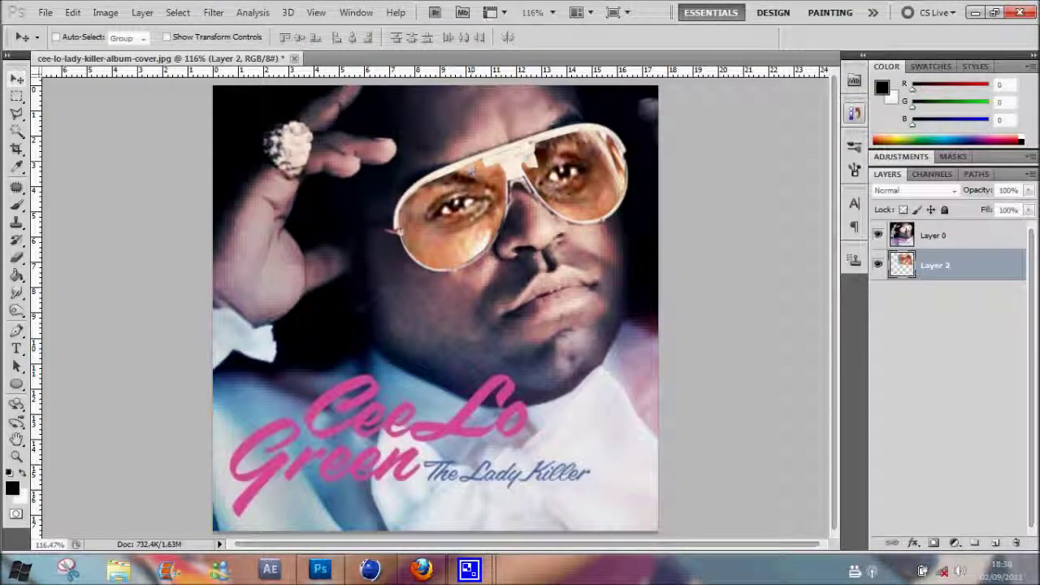
# - Paint skin tone RGB 231, 173, 150 over the left lens area on a layer above the eyes with an 87-pixel brush
pyautogui.click(18, 208)
pyautogui.click(77, 38)
pyautogui.write('87')
pyautogui.click(12, 488)
pyautogui.moveTo(346, 174); pyautogui.dragTo(276, 169)
pyautogui.click(460, 242)
pyautogui.click(381, 178)
pyautogui.moveTo(430, 240); pyautogui.dragTo(475, 240)
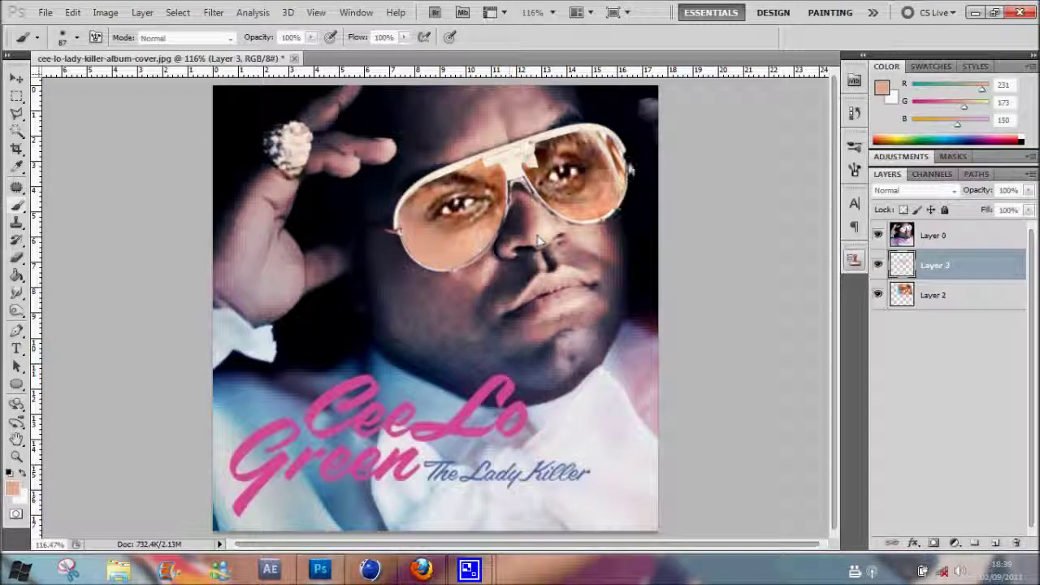
# - Reset the foreground colour to black and warp the eye layer, Layer 2, pulling its side handle slightly inward
pyautogui.click(953, 295)
pyautogui.press('d')
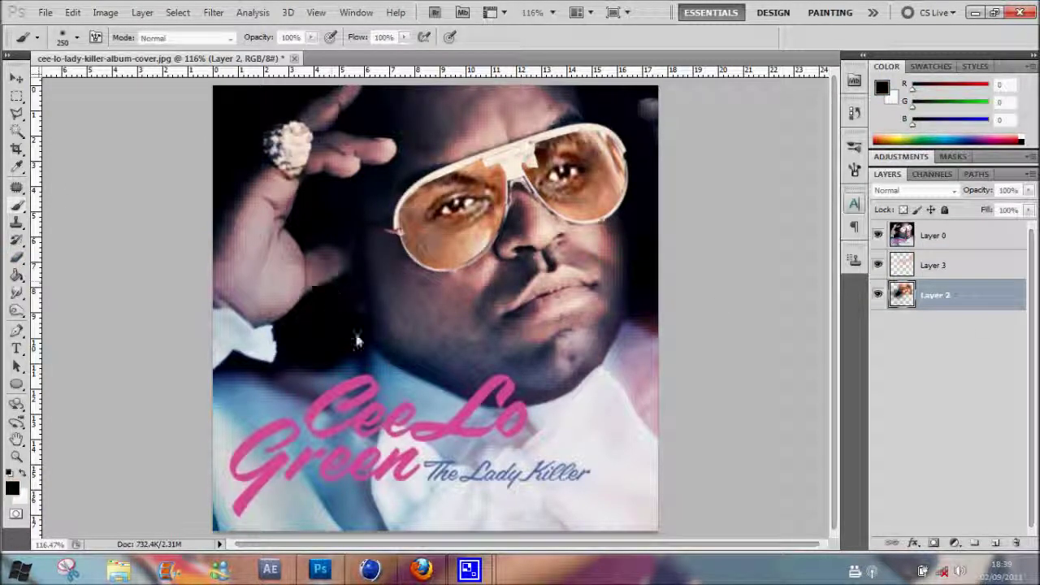
pyautogui.click(72, 12)
pyautogui.moveTo(163, 279)
pyautogui.click(276, 375)
pyautogui.moveTo(686, 229); pyautogui.dragTo(674, 227)
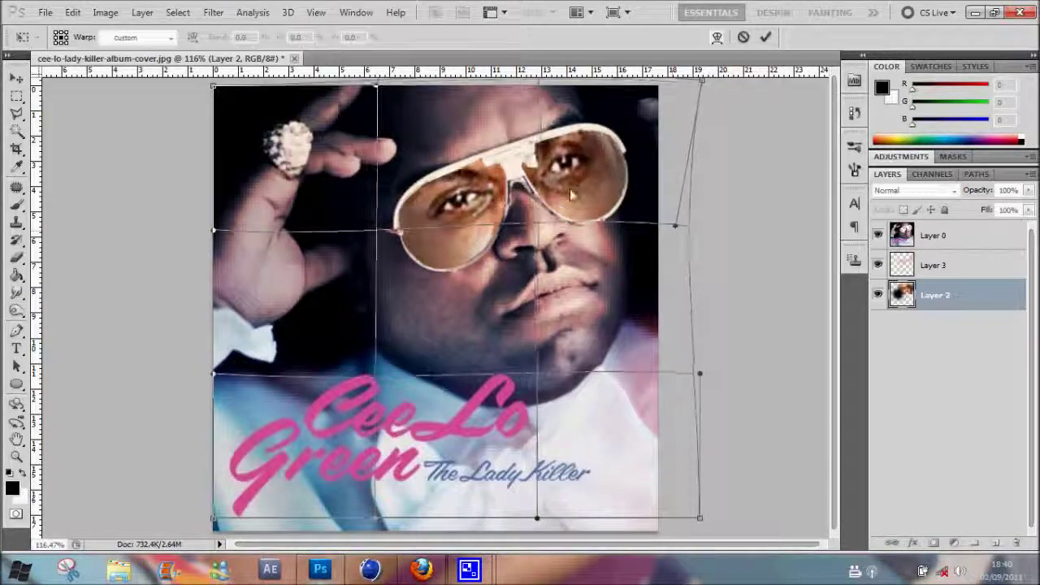